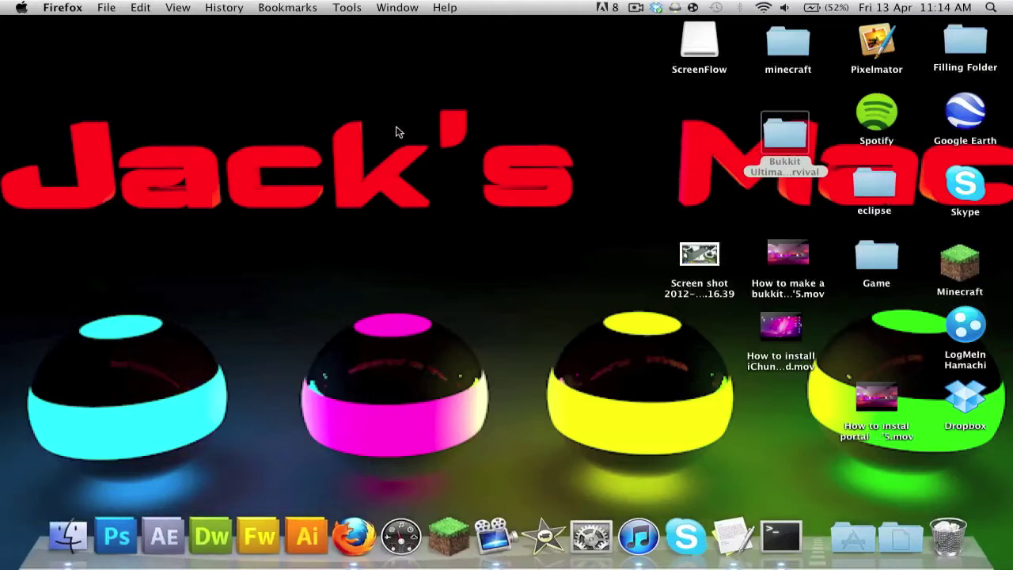
From a home-folder window, browse Library › Application Support › minecraft › bin and select minecraft.jar
left_click(522, 124)
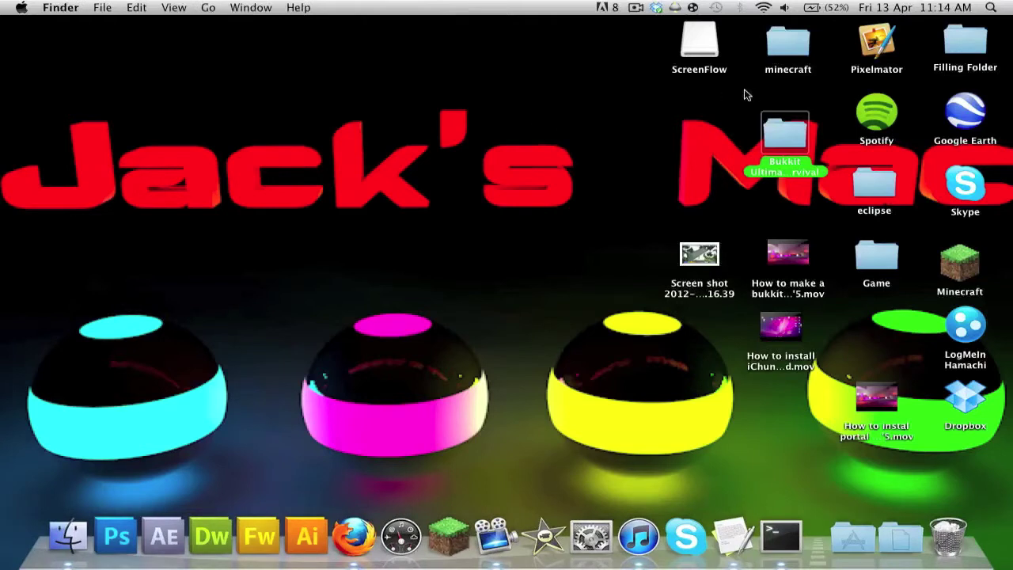
left_click_drag(751, 91, 828, 25)
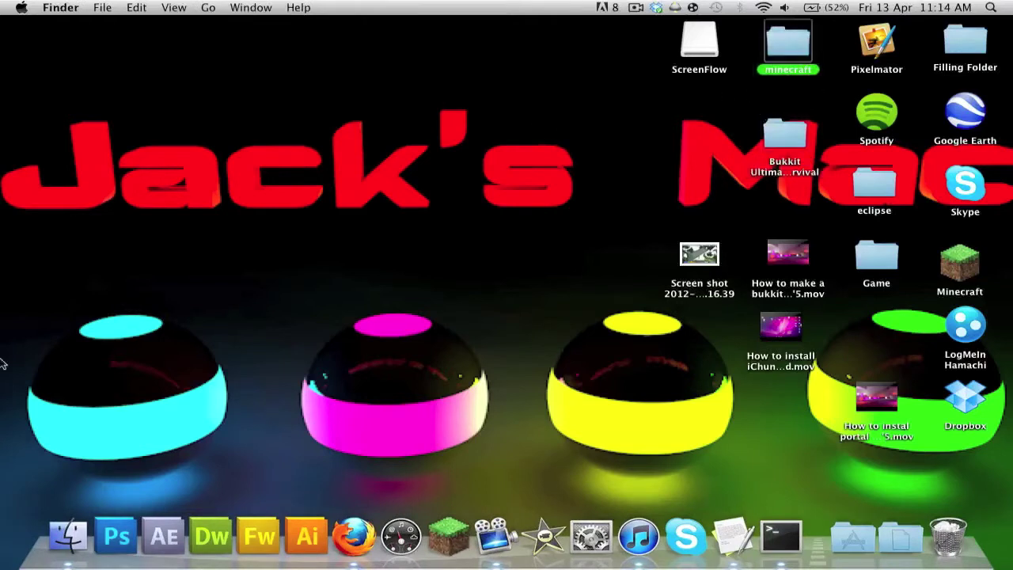
left_click(68, 534)
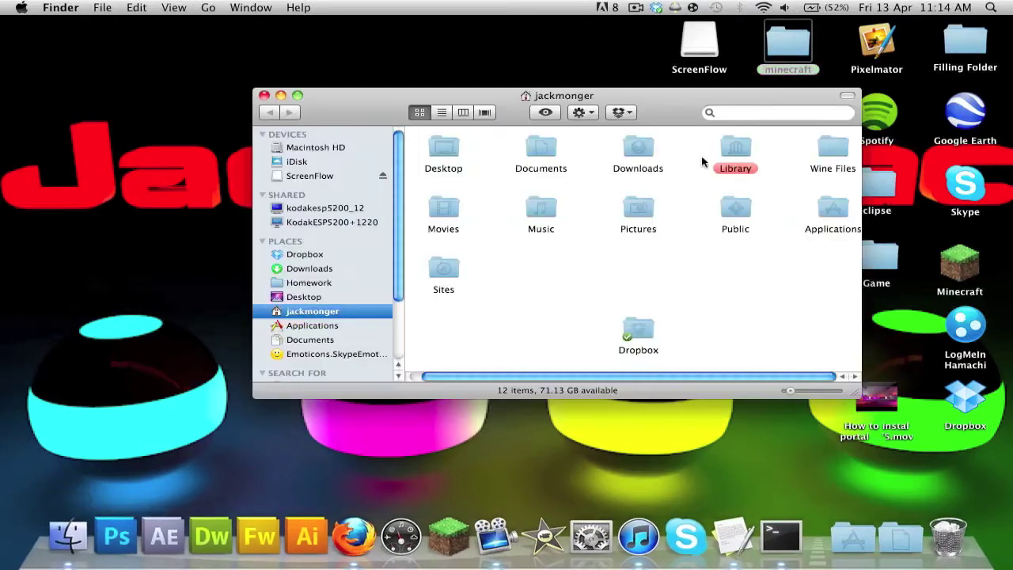
left_click(726, 148)
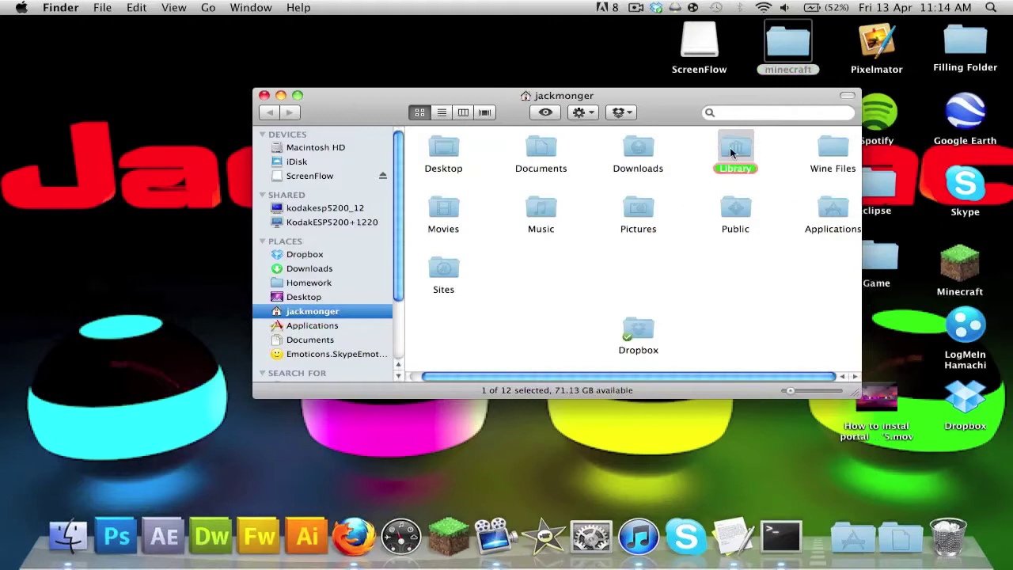
double_click(731, 153)
double_click(459, 158)
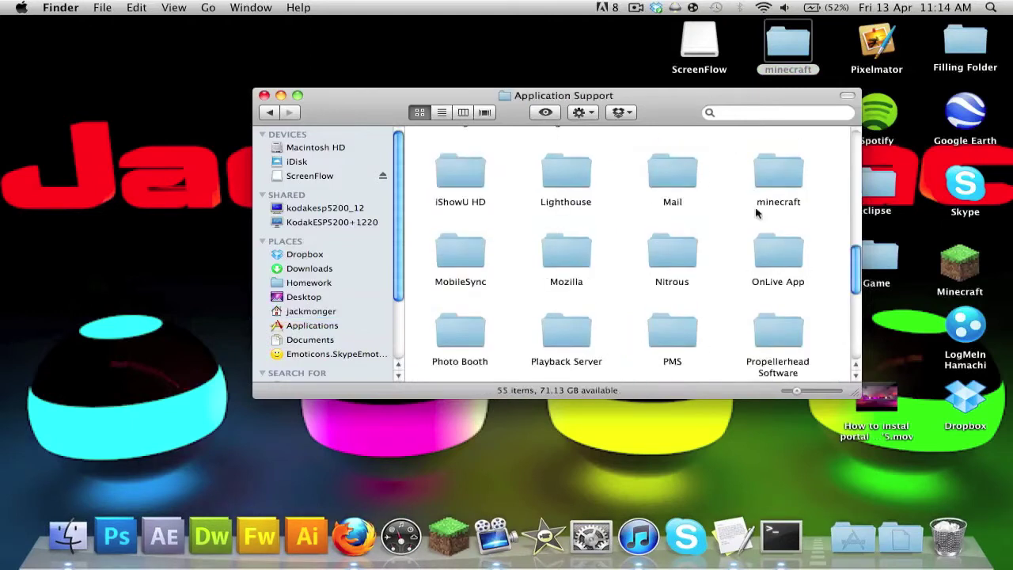
double_click(772, 165)
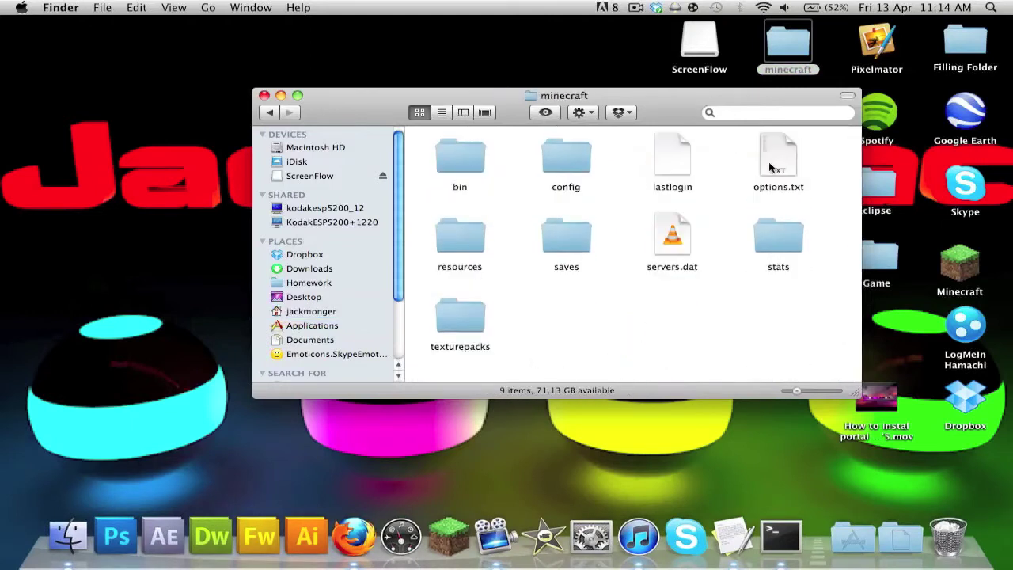
double_click(457, 171)
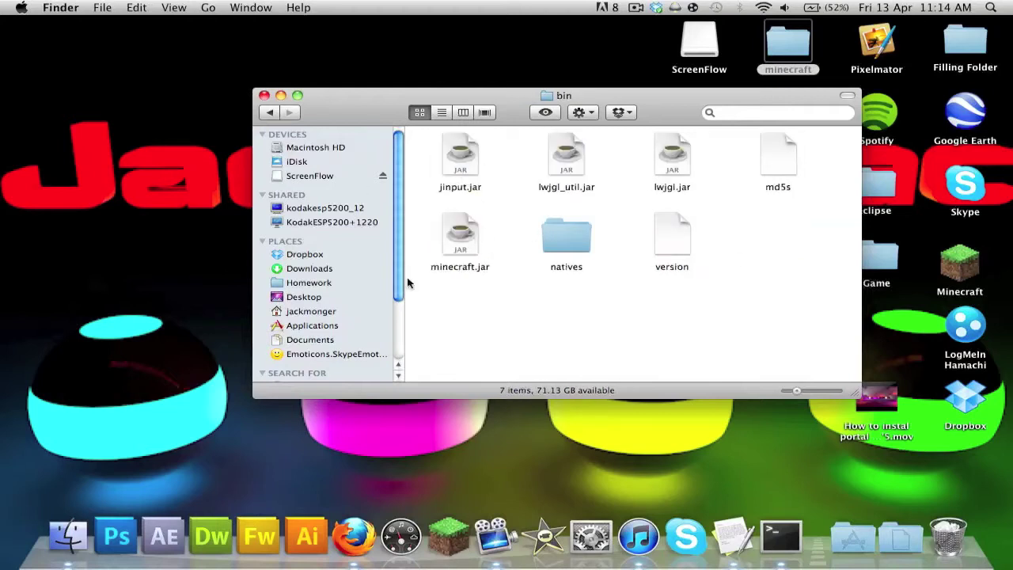
left_click(458, 238)
left_click(536, 311)
Close the bin window, launch Firefox and search Google for 'Modler'
left_click(264, 95)
left_click(353, 528)
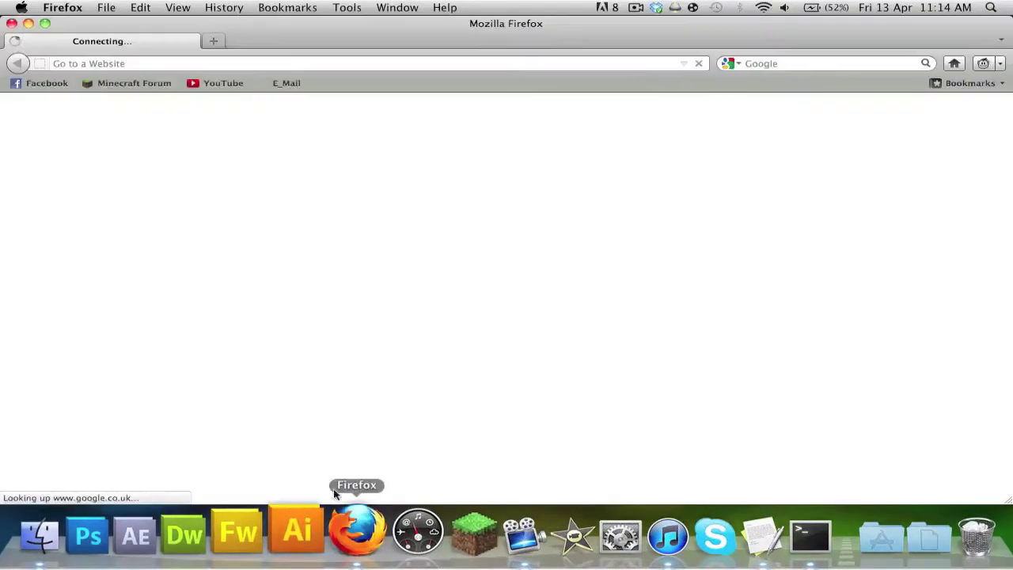
left_click(824, 65)
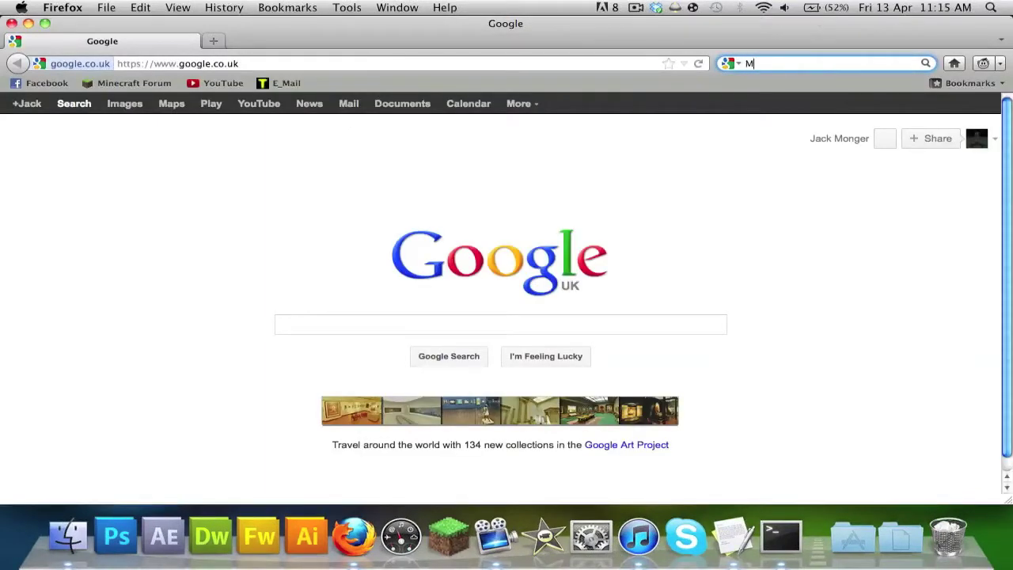
type("Modler")
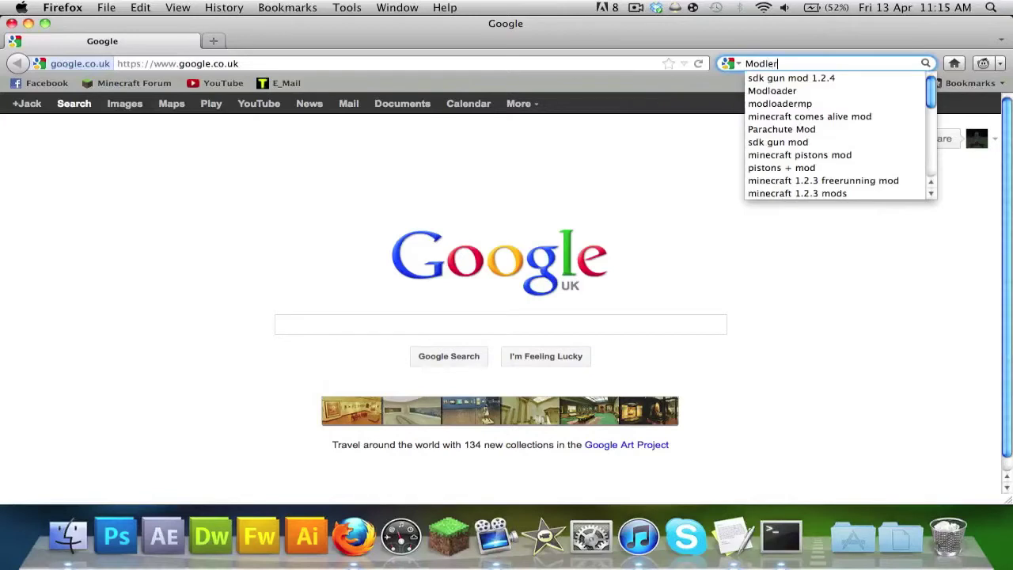
key("Return")
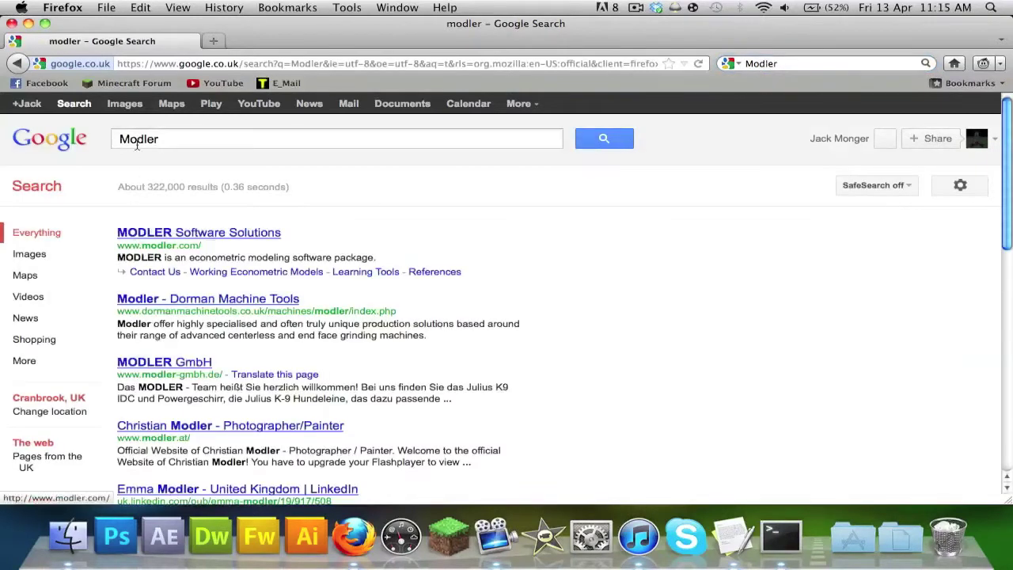
Correct the search query to 'Modloader' and search for it exactly
left_click(148, 141)
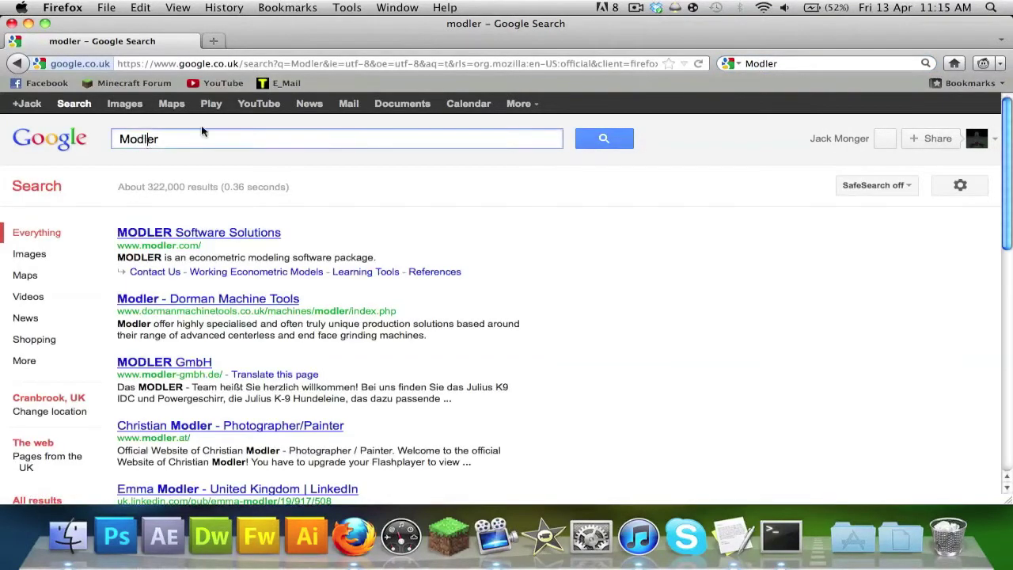
type("oader")
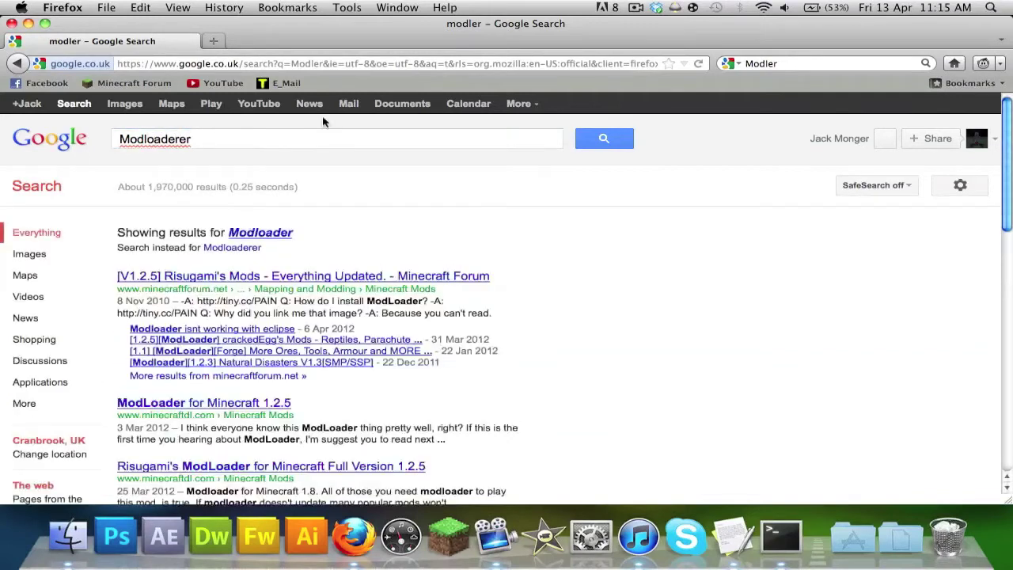
left_click(260, 232)
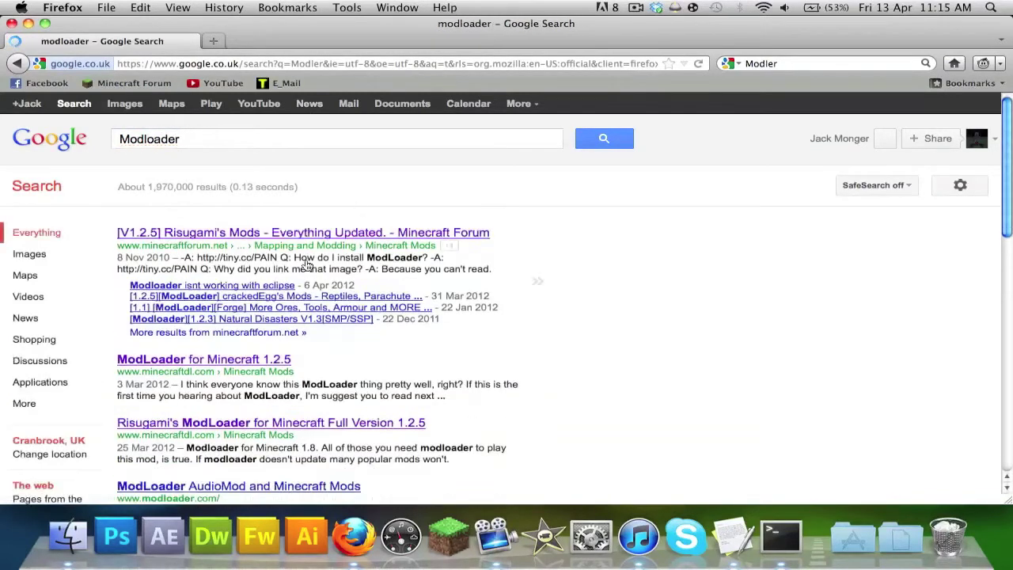
Open Risugami's Mods thread and download ModLoader 1.2.5, opening it with Archive Utility
left_click_drag(114, 227, 611, 245)
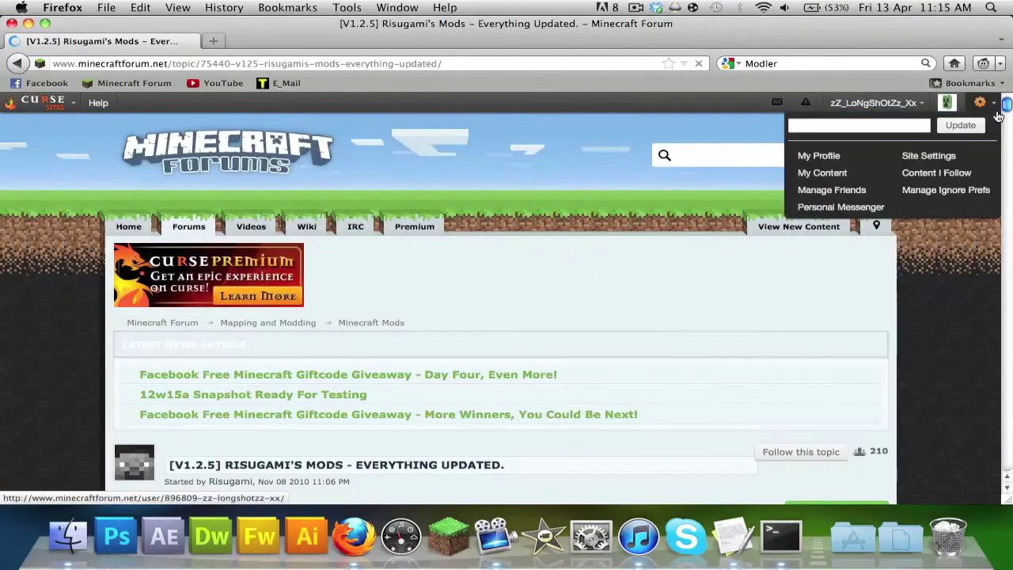
left_click_drag(1006, 107, 1007, 160)
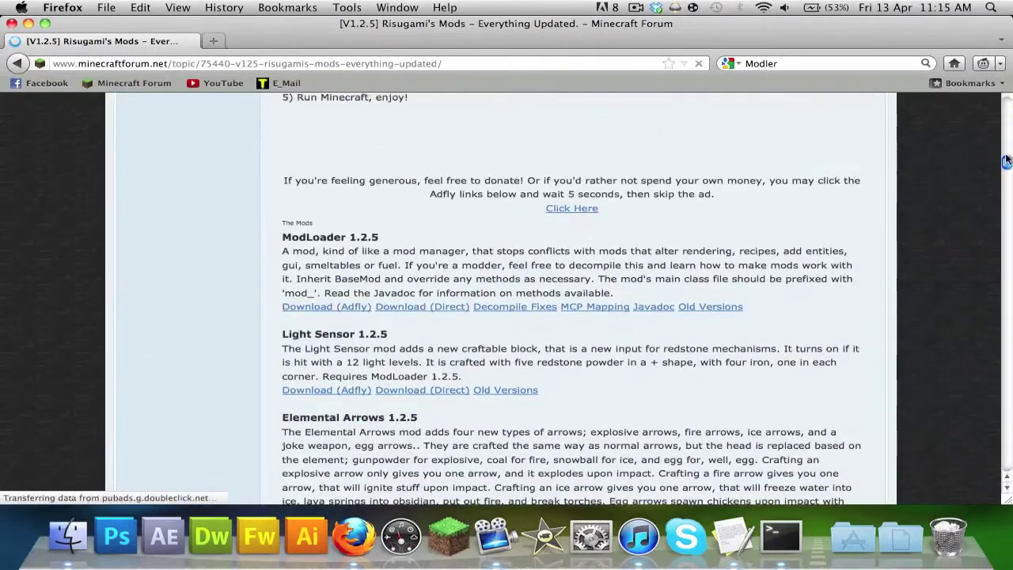
left_click_drag(273, 231, 325, 224)
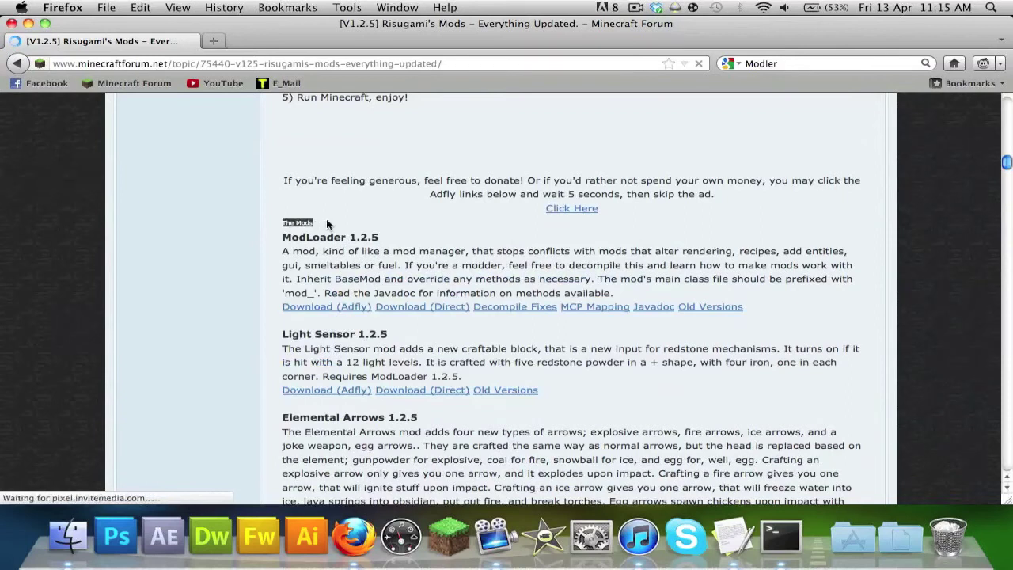
left_click(360, 227)
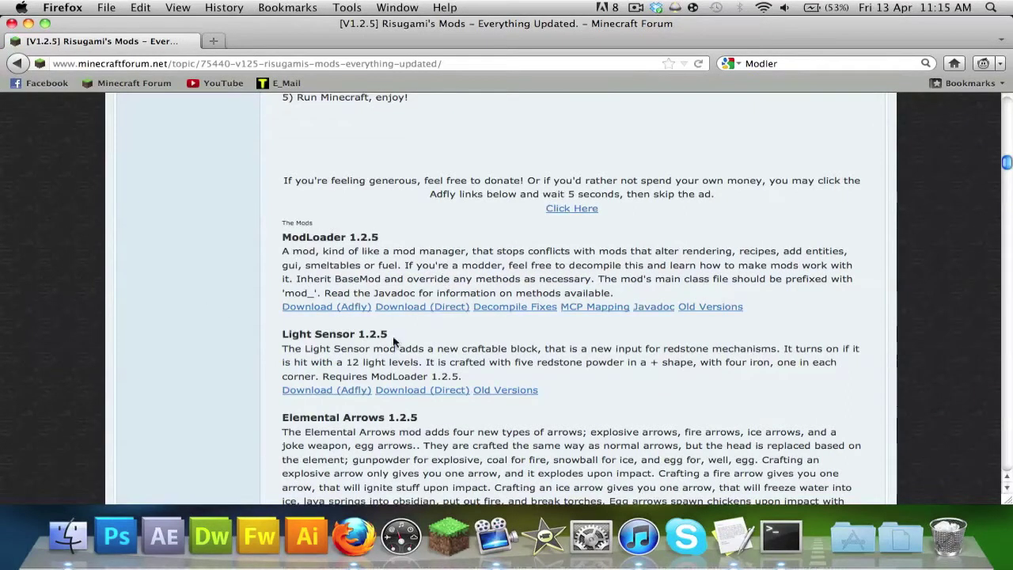
left_click(387, 307)
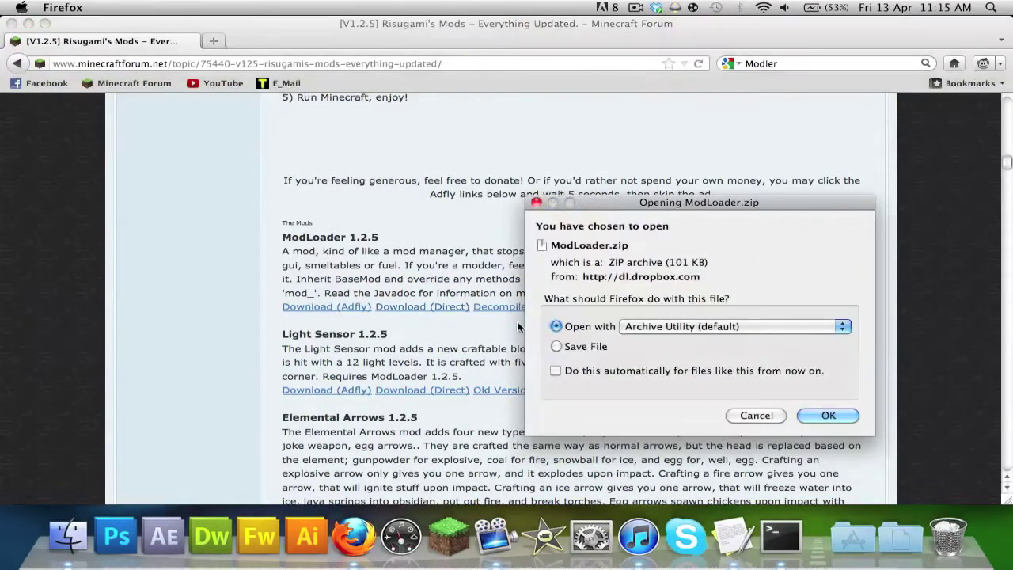
left_click(838, 410)
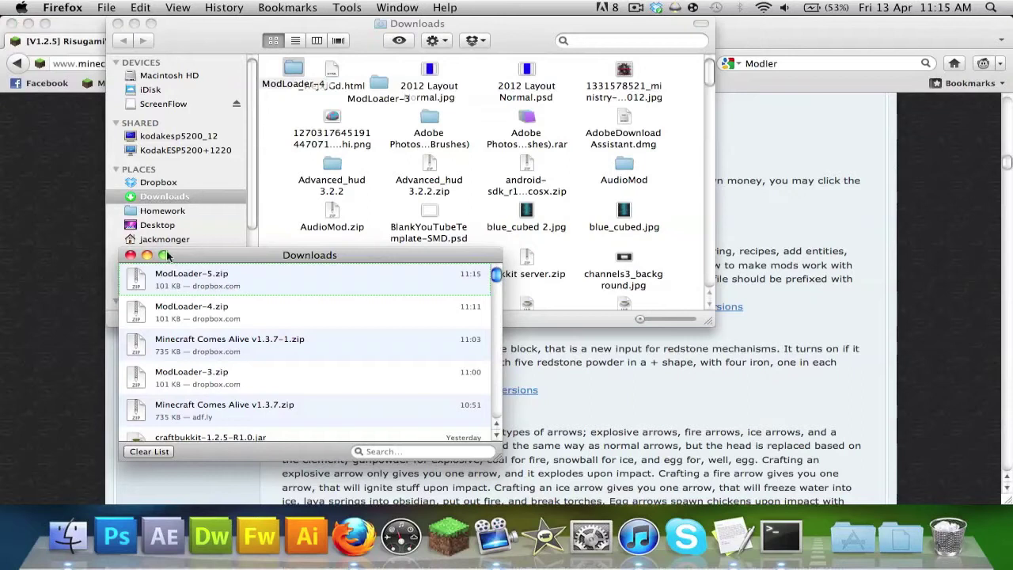
Move the extracted ModLoader-4 folder from Downloads onto the desktop
left_click(130, 254)
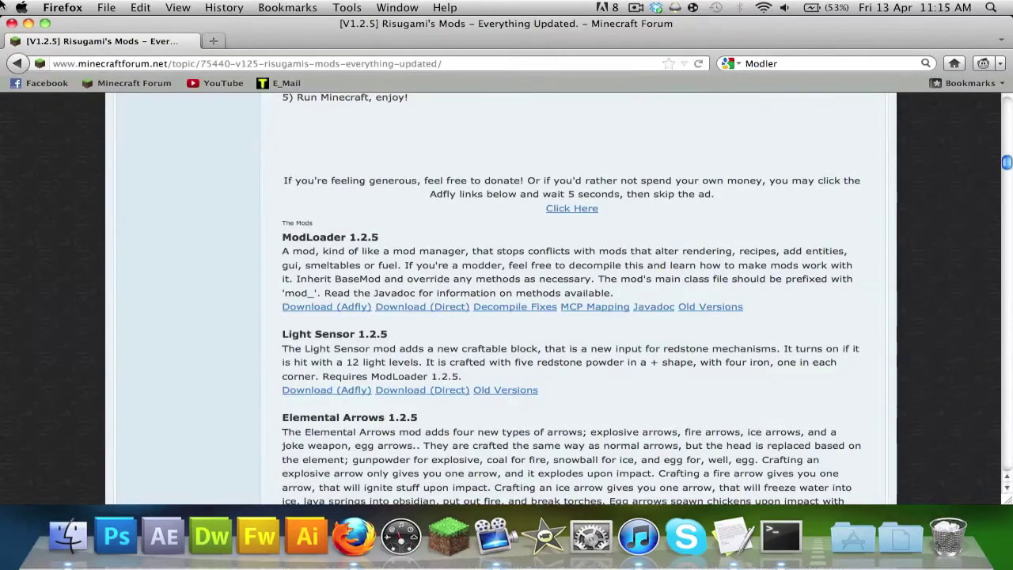
left_click(12, 23)
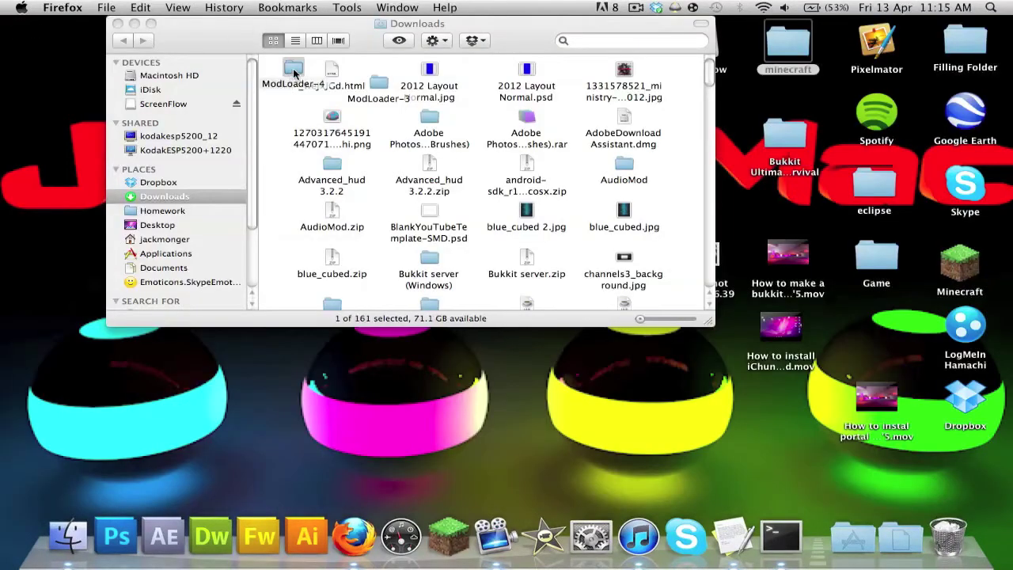
left_click_drag(293, 71, 89, 418)
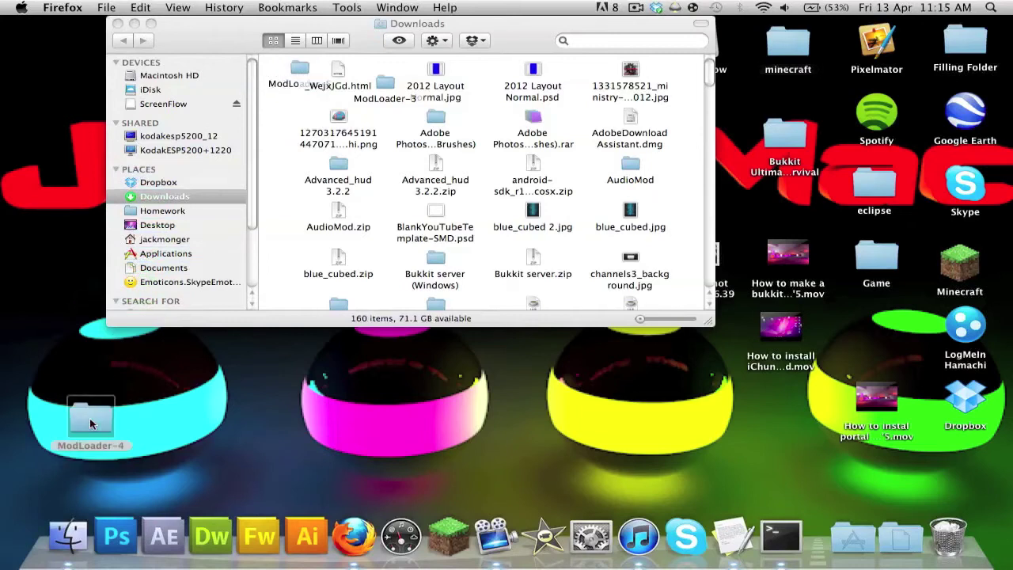
Rename the folder to ModLoader, place it at the desktop's top-left, and close Downloads
left_click(89, 417)
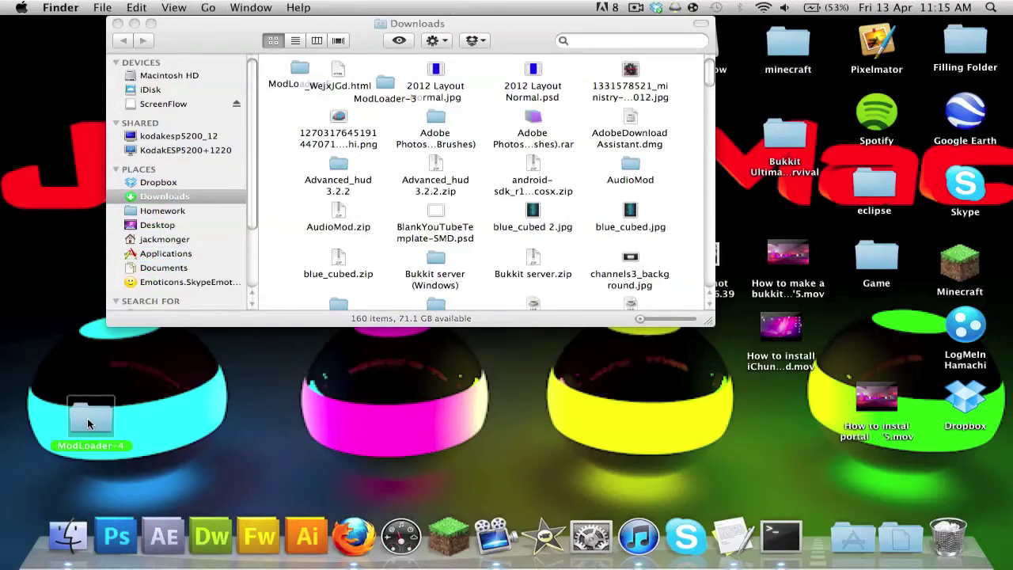
key("Return")
key("BackSpace")
key("BackSpace")
key("Return")
left_click_drag(76, 425, 45, 116)
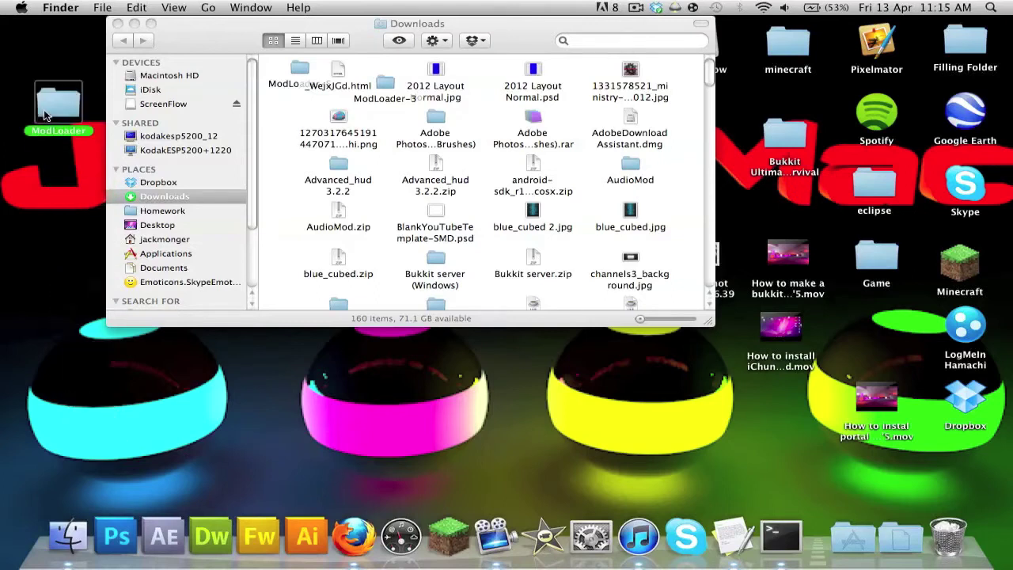
left_click(118, 23)
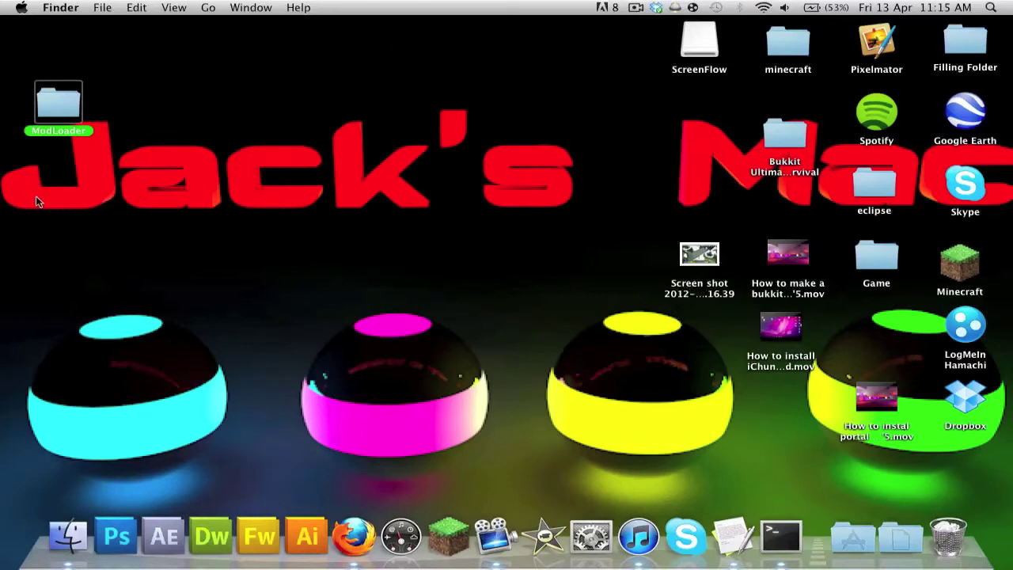
Open the ModLoader folder and a new home-folder window in list view
double_click(44, 113)
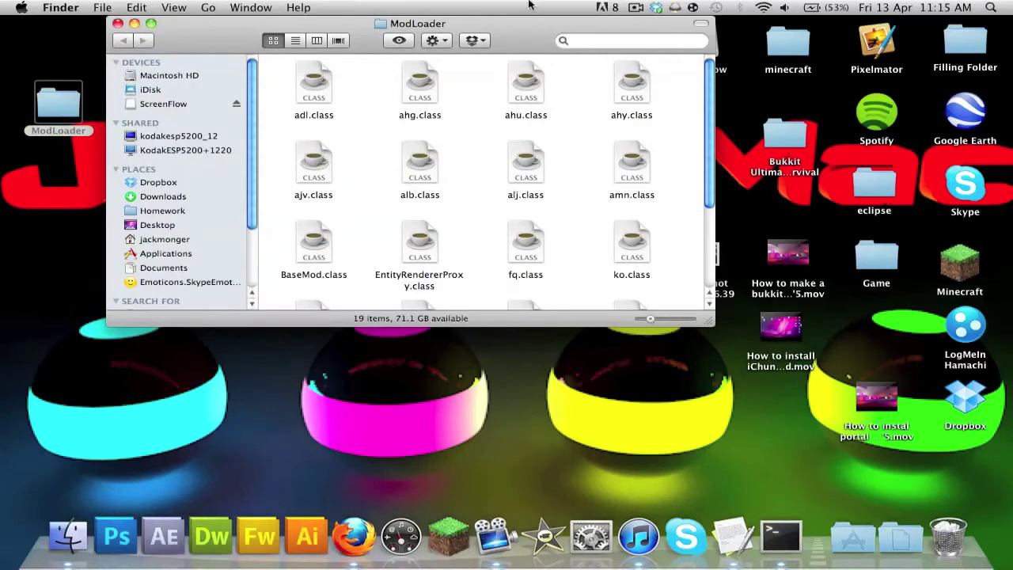
key("super+n")
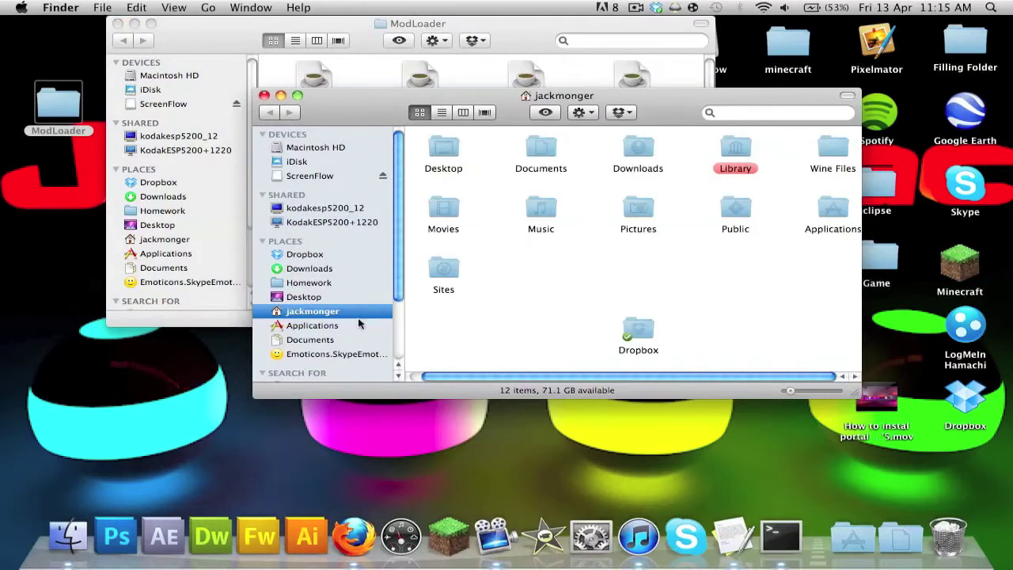
left_click_drag(648, 346, 507, 271)
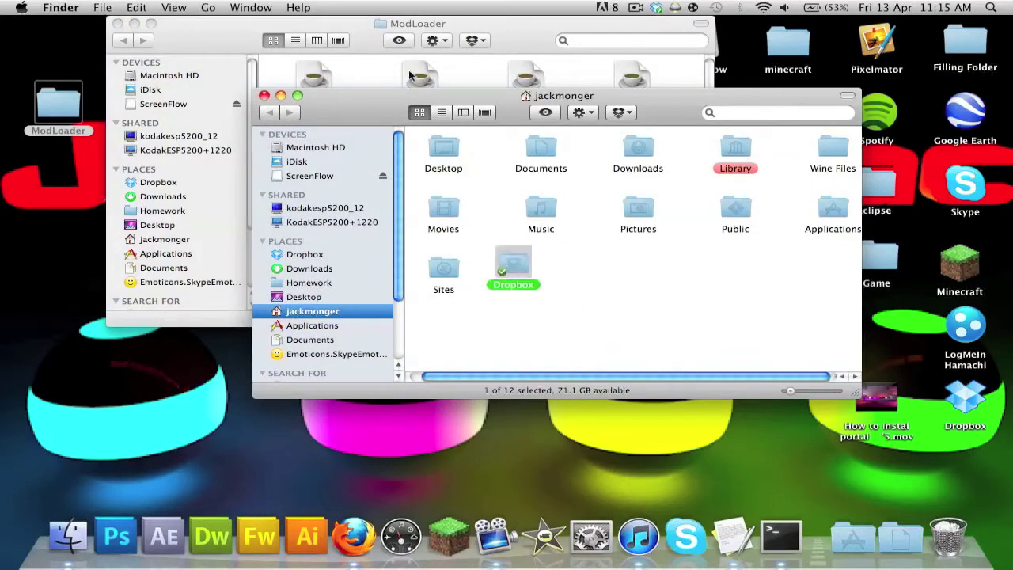
left_click(441, 112)
left_click(463, 112)
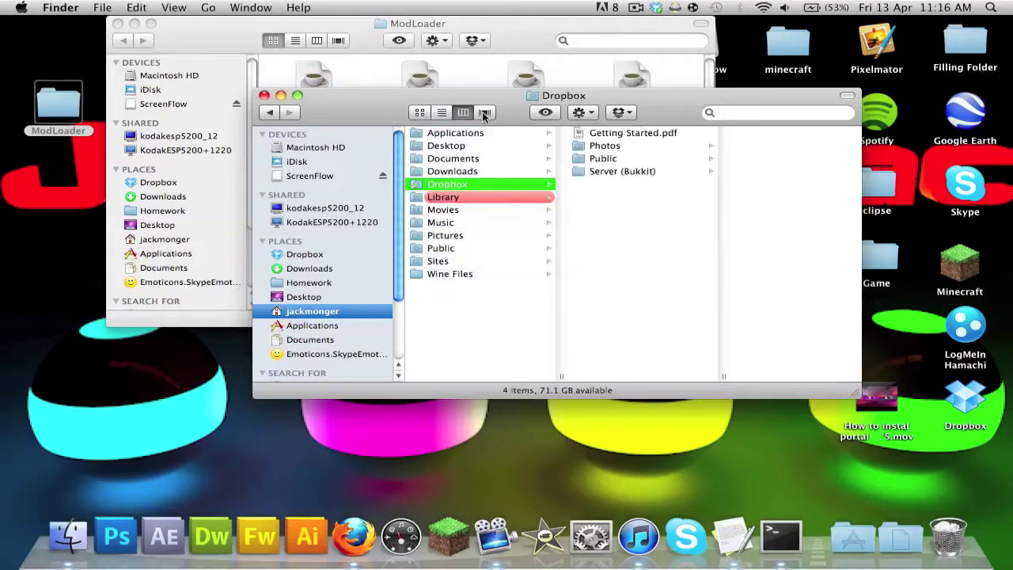
left_click(443, 112)
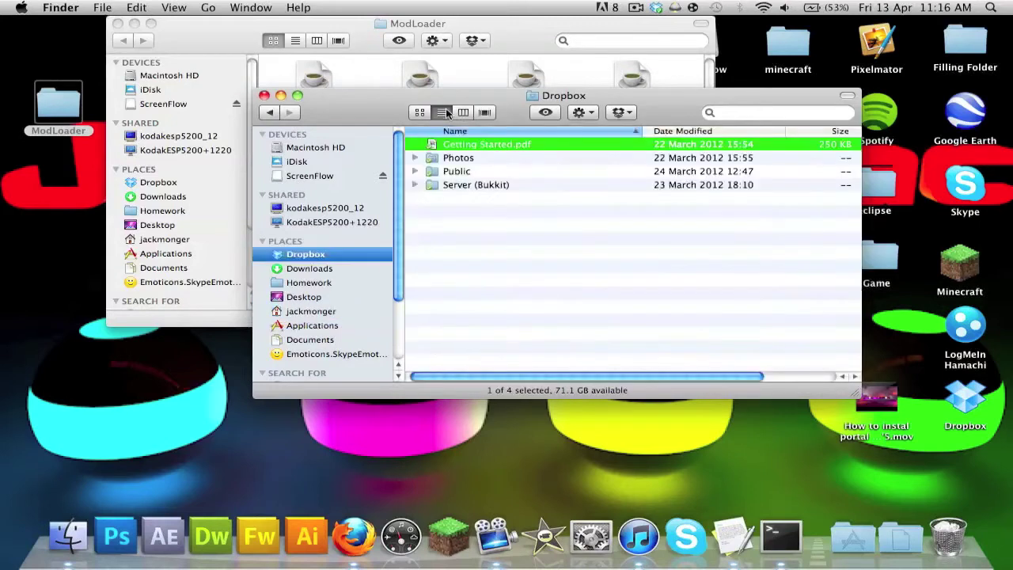
Go to Library › Application Support, label the minecraft folder red, and open minecraft › bin
left_click(305, 311)
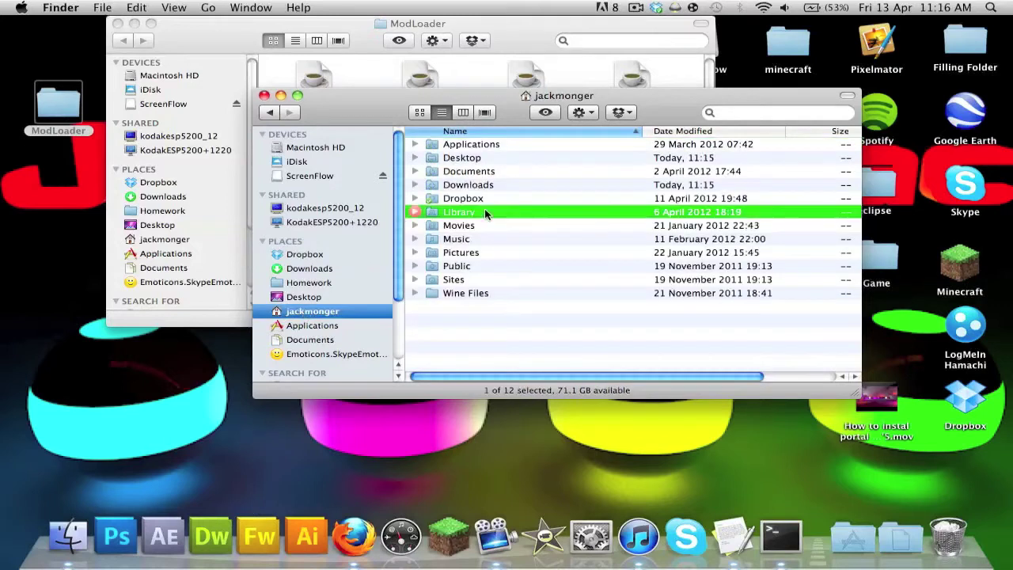
double_click(484, 210)
left_click(454, 160)
double_click(455, 159)
scroll(455, 162, "down", 5)
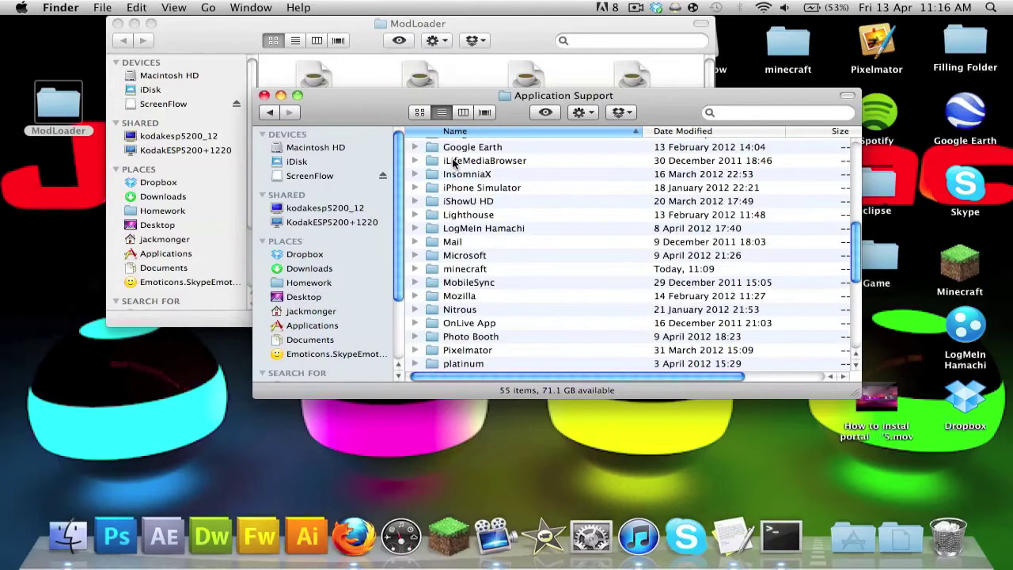
right_click(473, 271)
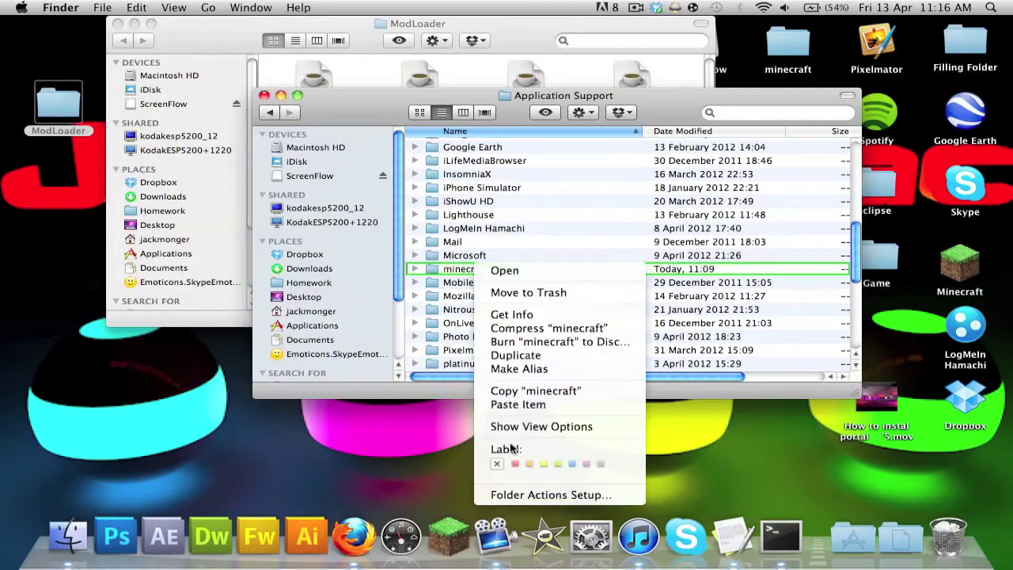
left_click(518, 463)
left_click(507, 241)
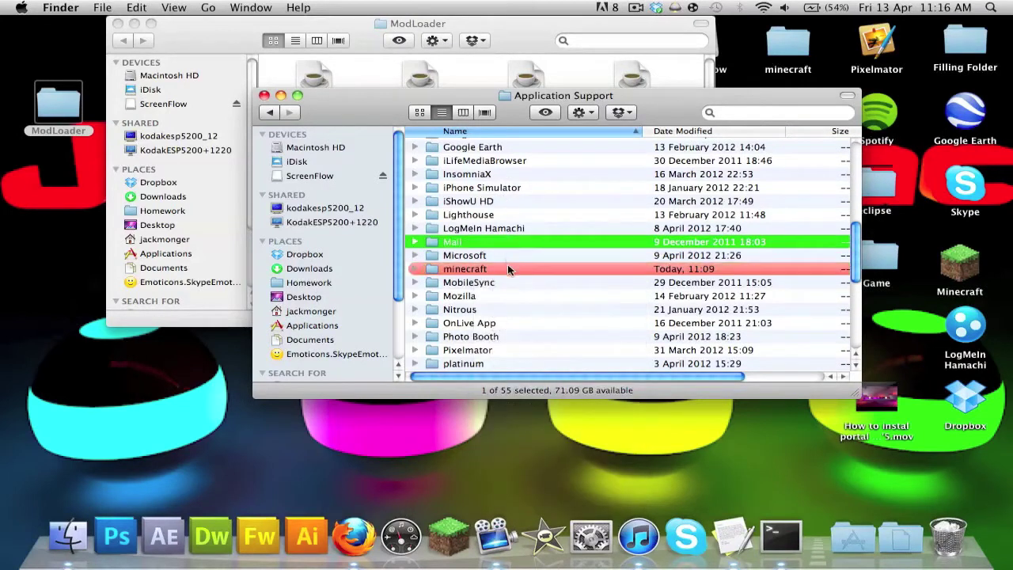
double_click(508, 270)
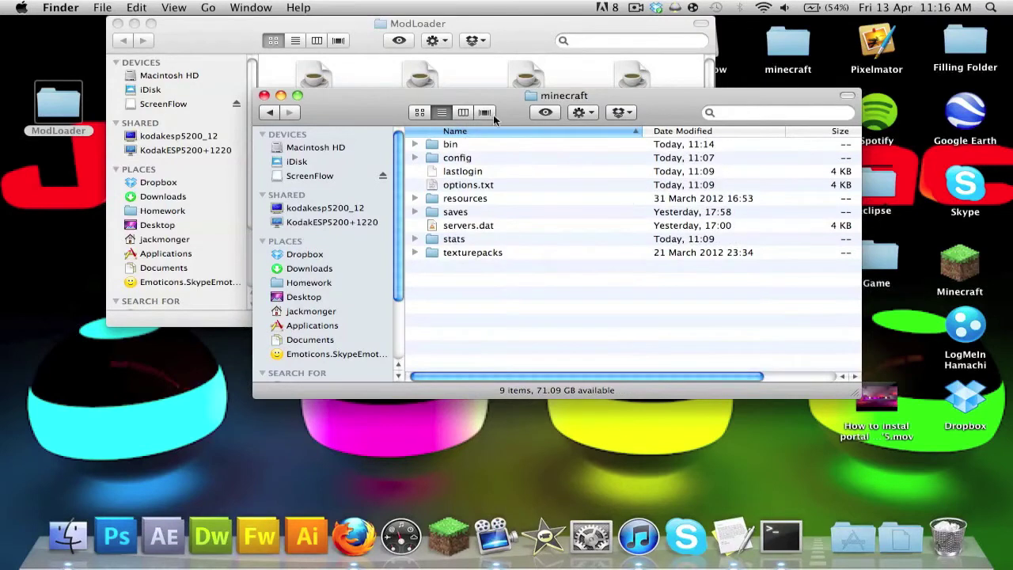
double_click(450, 144)
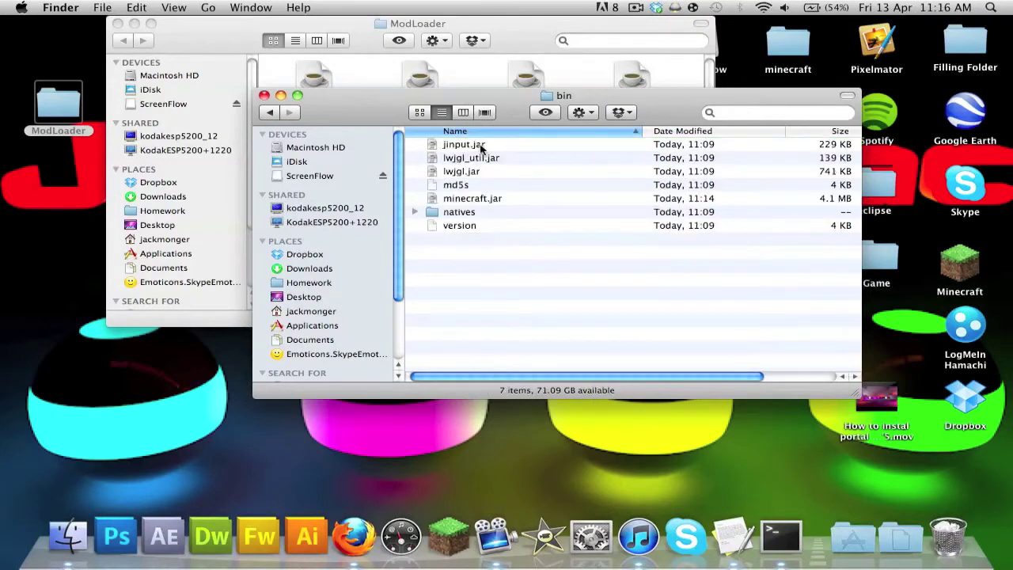
Extract minecraft.jar with Archive Utility and move the original jar to the Trash
right_click(471, 200)
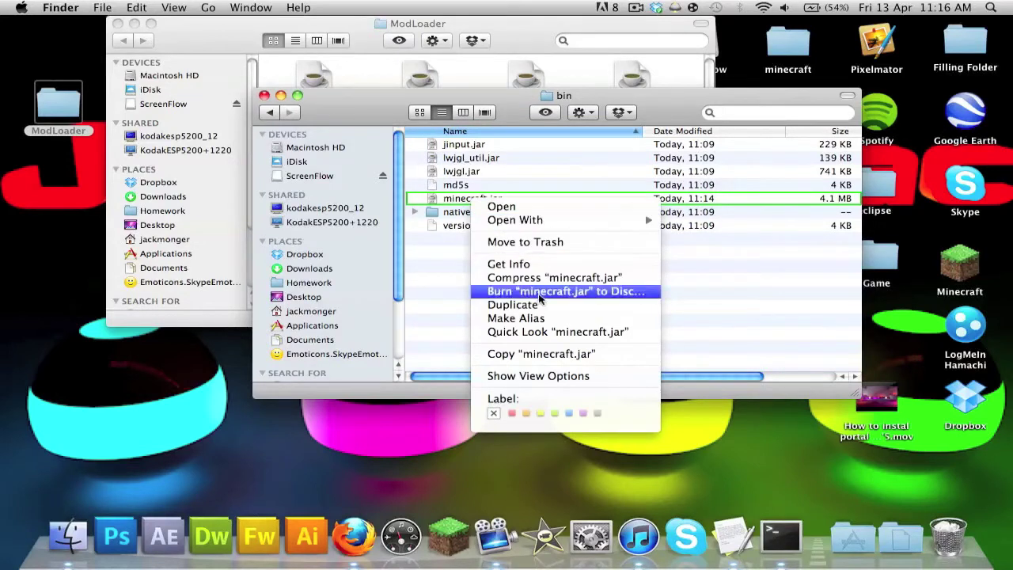
mouse_move(537, 221)
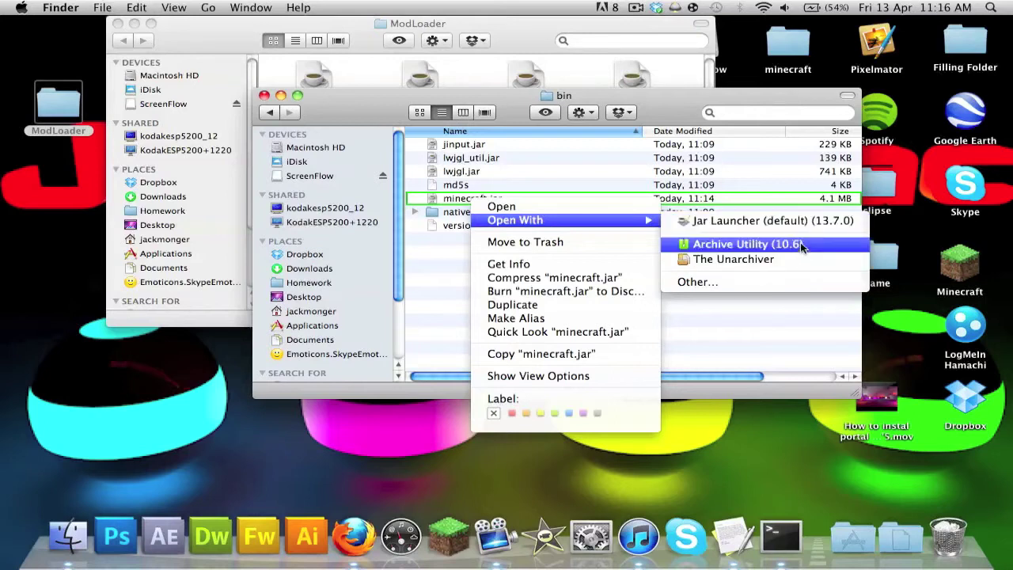
left_click(748, 244)
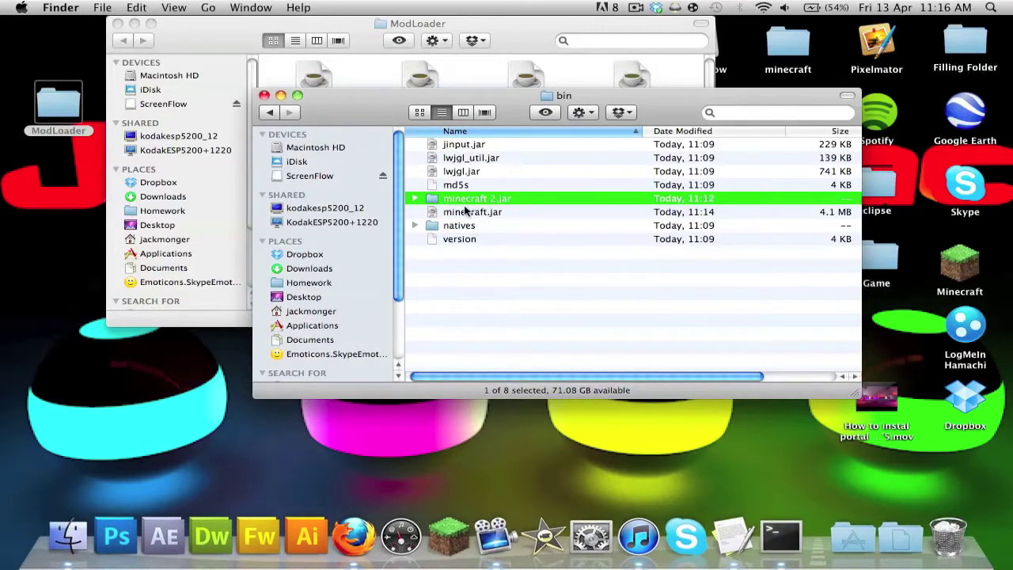
left_click(431, 213)
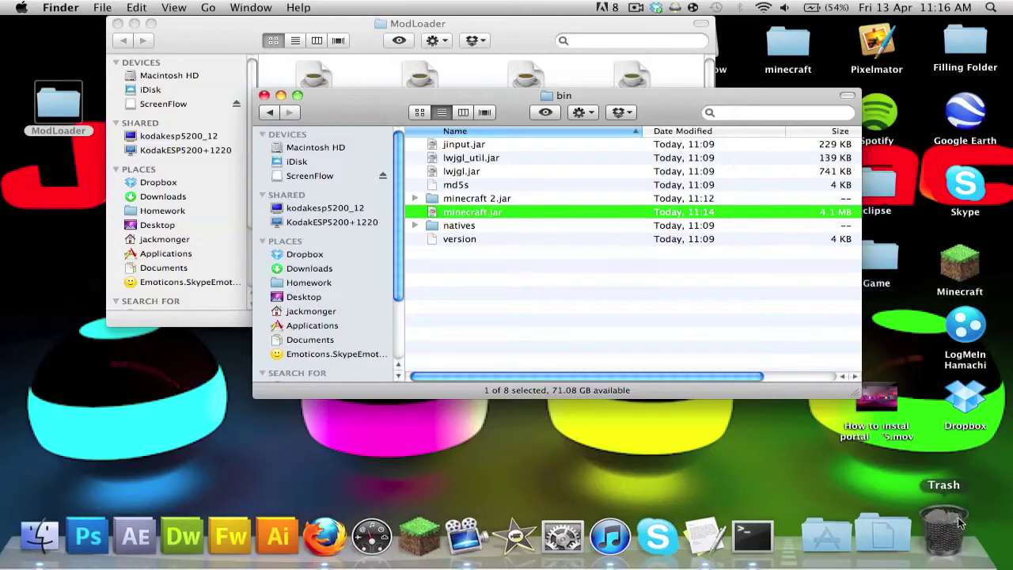
left_click_drag(957, 522, 957, 522)
Rename the 'minecraft 2.jar' folder to 'minecraft.jar' and shift the bin window down-left
left_click(506, 199)
left_click(493, 202)
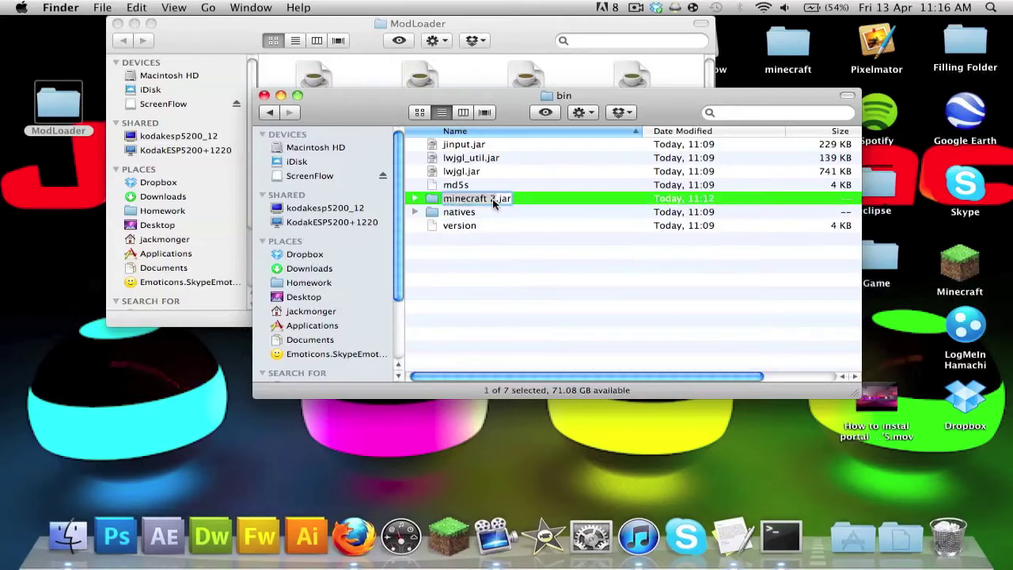
left_click(493, 202)
key("BackSpace")
key("BackSpace")
key("Escape")
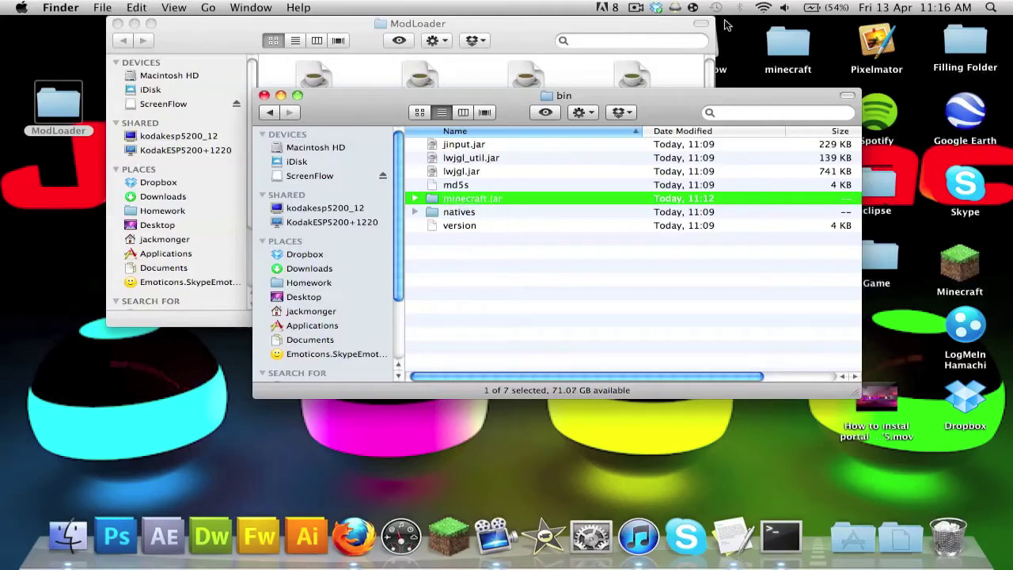
left_click_drag(515, 95, 453, 149)
Open the unpacked minecraft.jar folder and type 'meta' to jump to META-INF
double_click(400, 252)
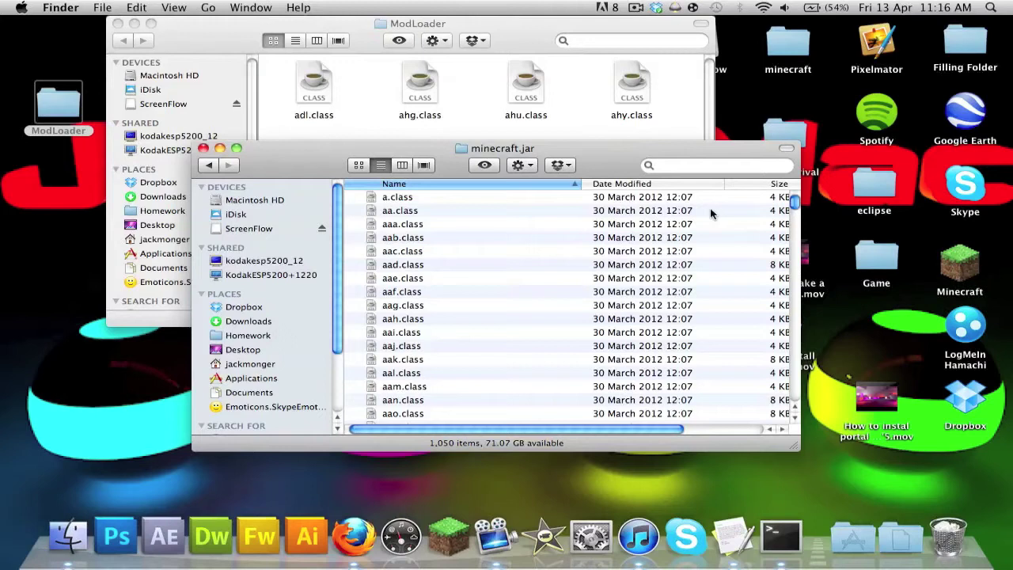
type("meta")
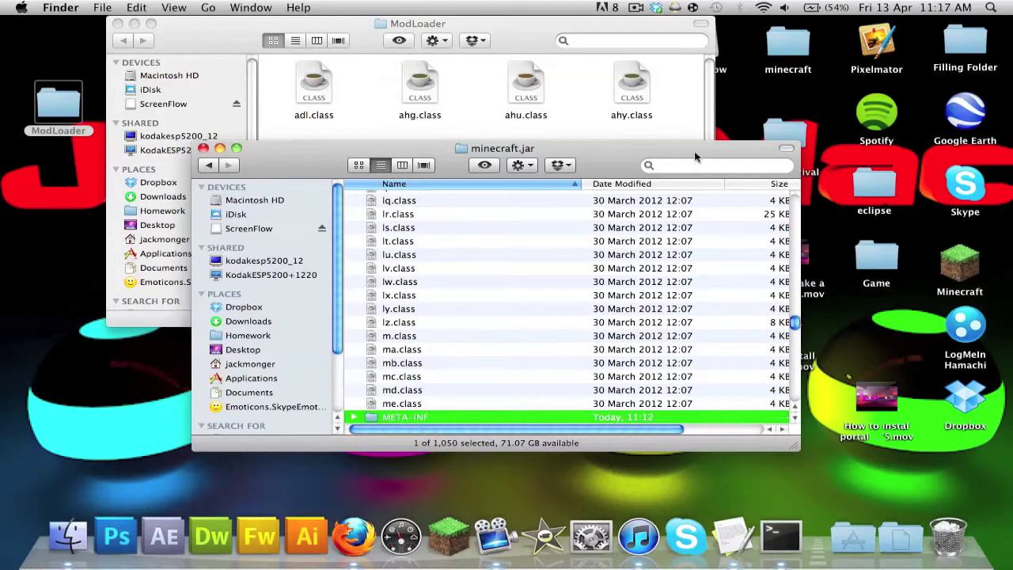
Trash META-INF, paste all 19 ModLoader class files into minecraft.jar replacing duplicates, then launch Minecraft
left_click_drag(405, 417, 948, 536)
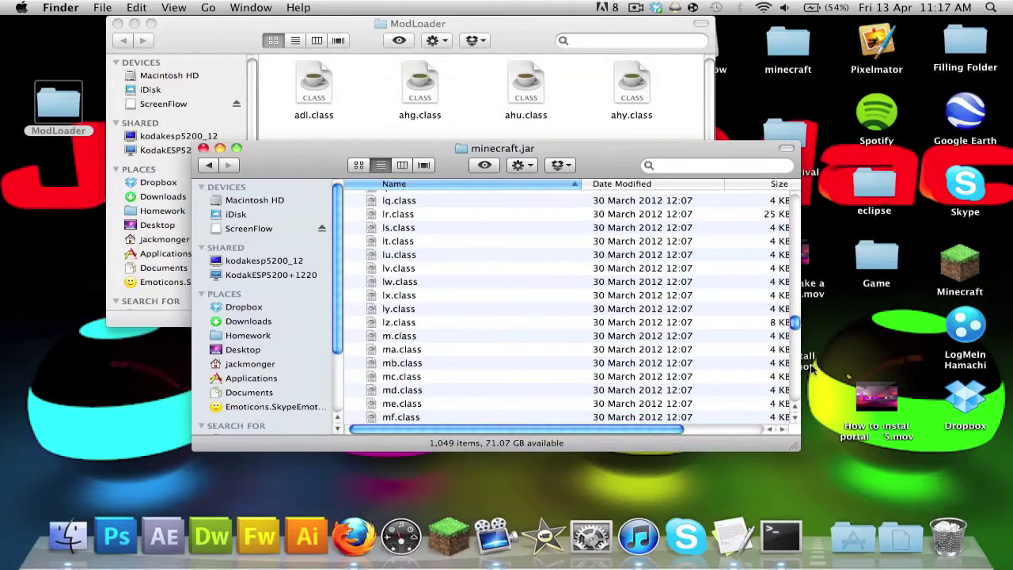
left_click(479, 131)
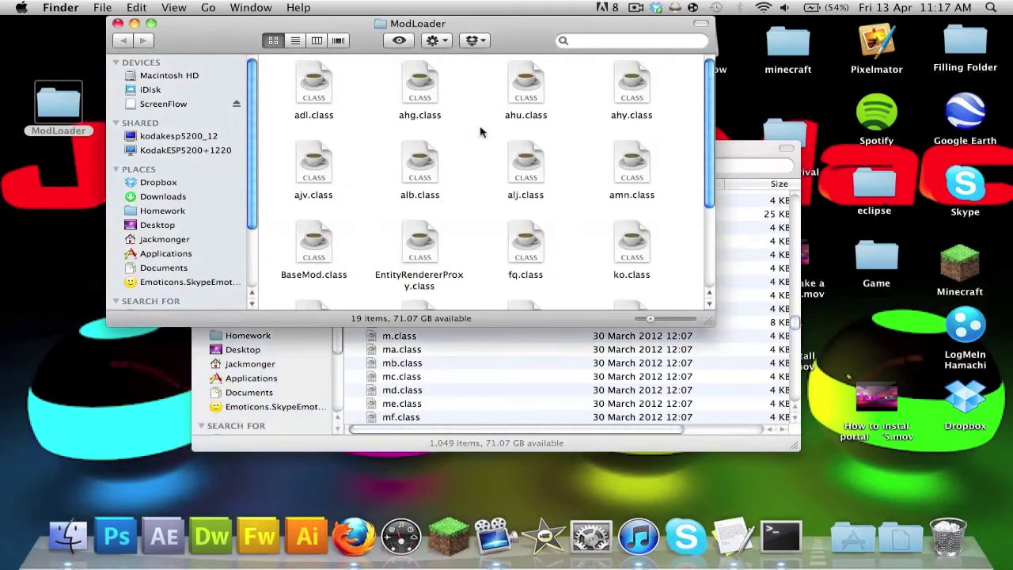
key("super+a")
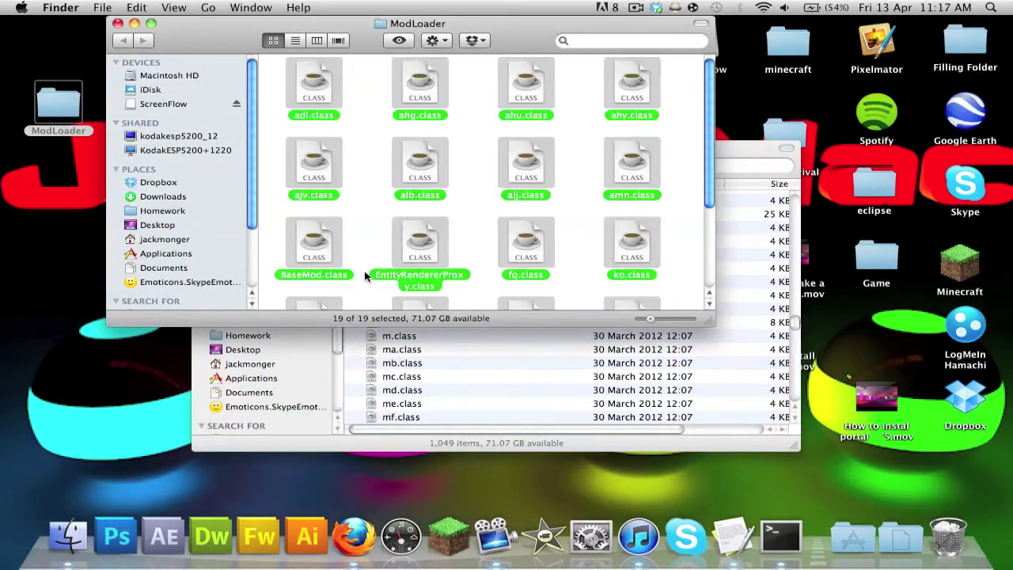
left_click(433, 370)
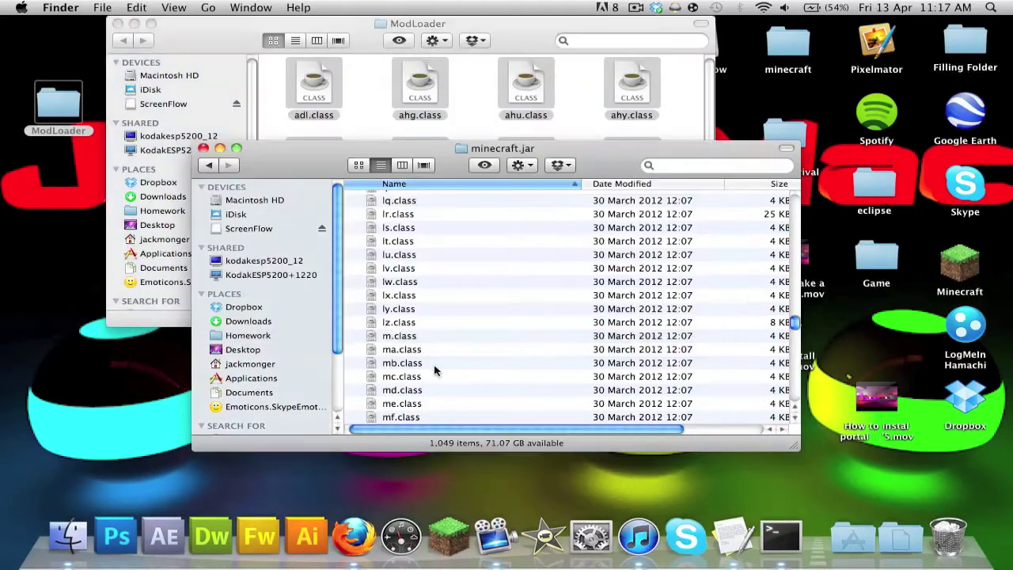
key("super+v")
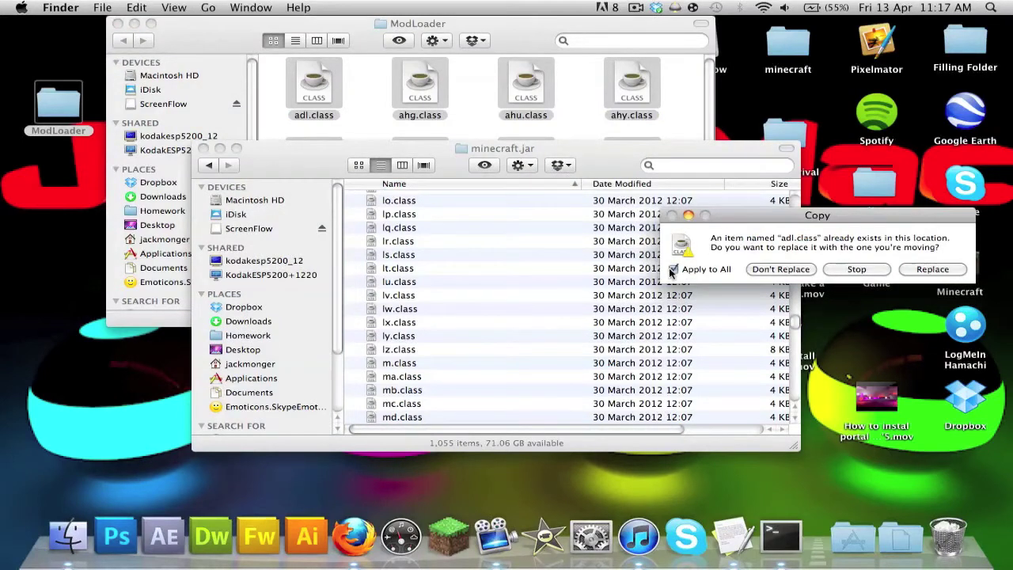
left_click(909, 271)
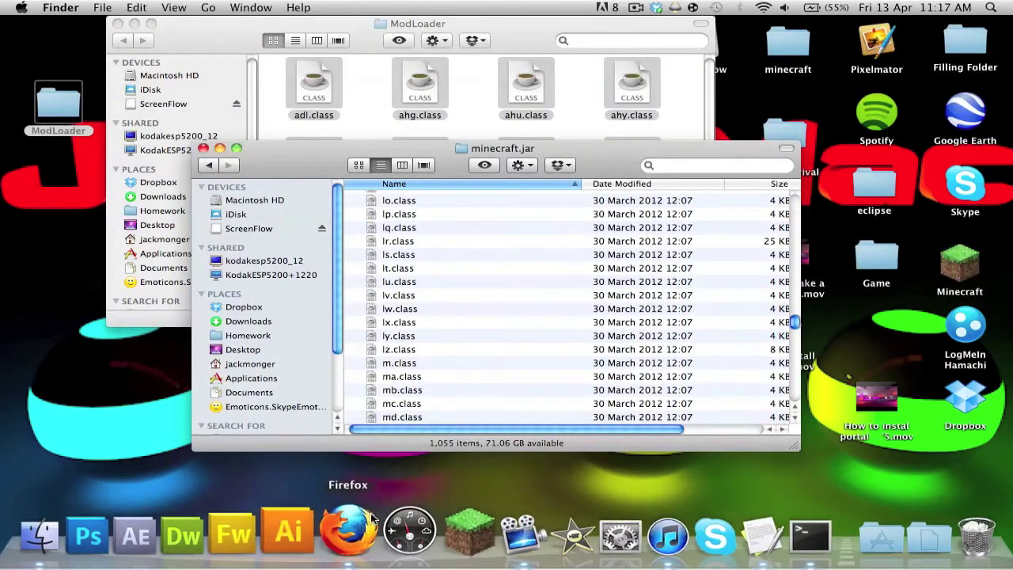
left_click(473, 532)
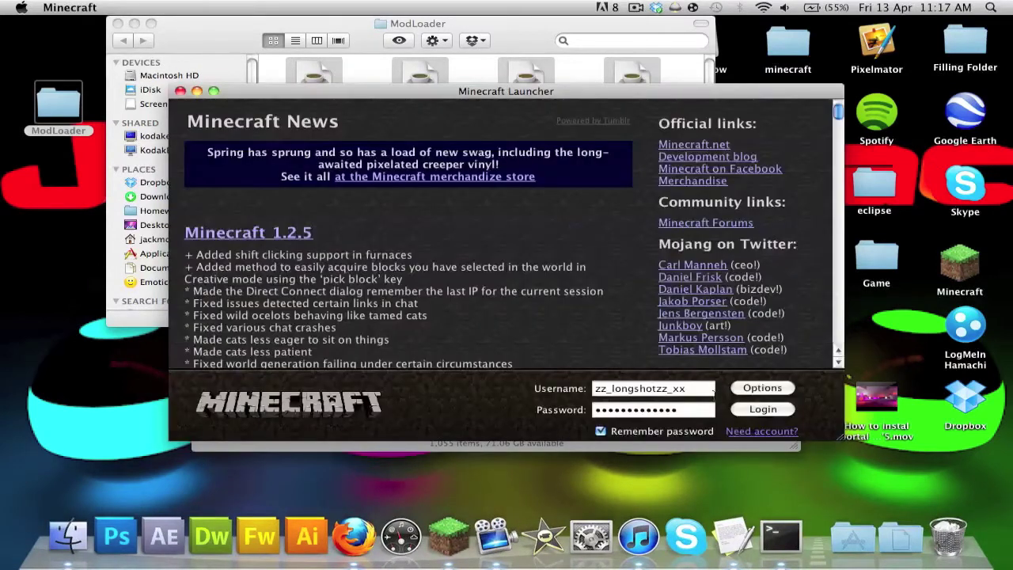
Log in from the Minecraft Launcher, reach the 1.2.5 title menu, then quit the game
left_click(744, 408)
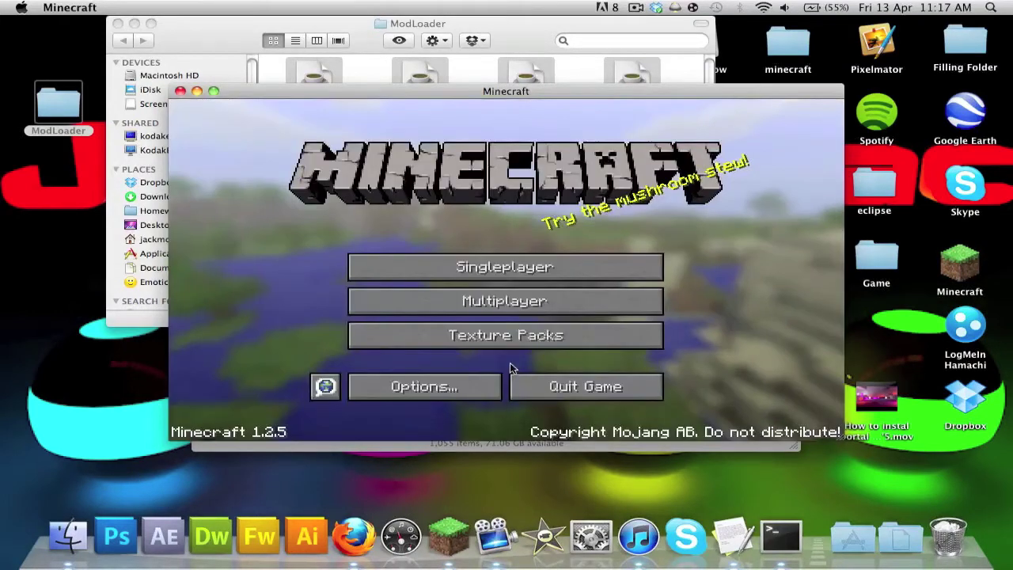
left_click(567, 386)
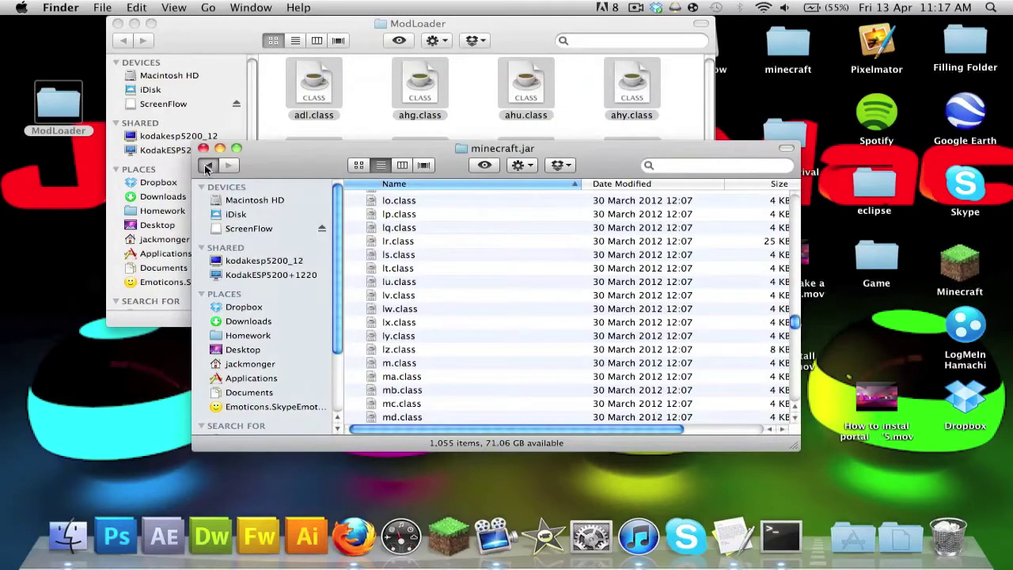
Go back to the minecraft folder, check the new mods folder and ModLoader.txt, and close the ModLoader window
left_click(207, 166)
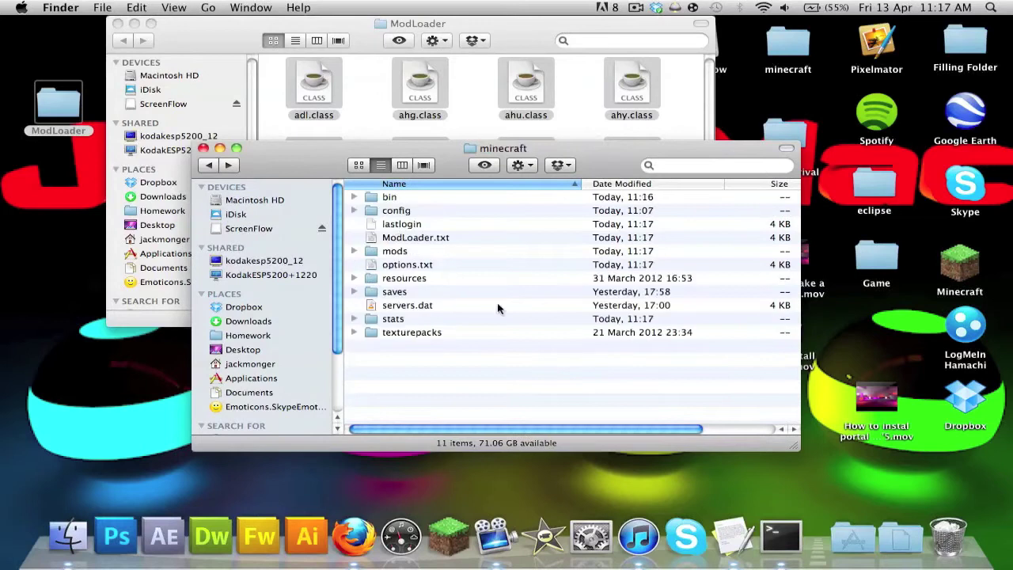
left_click(377, 255)
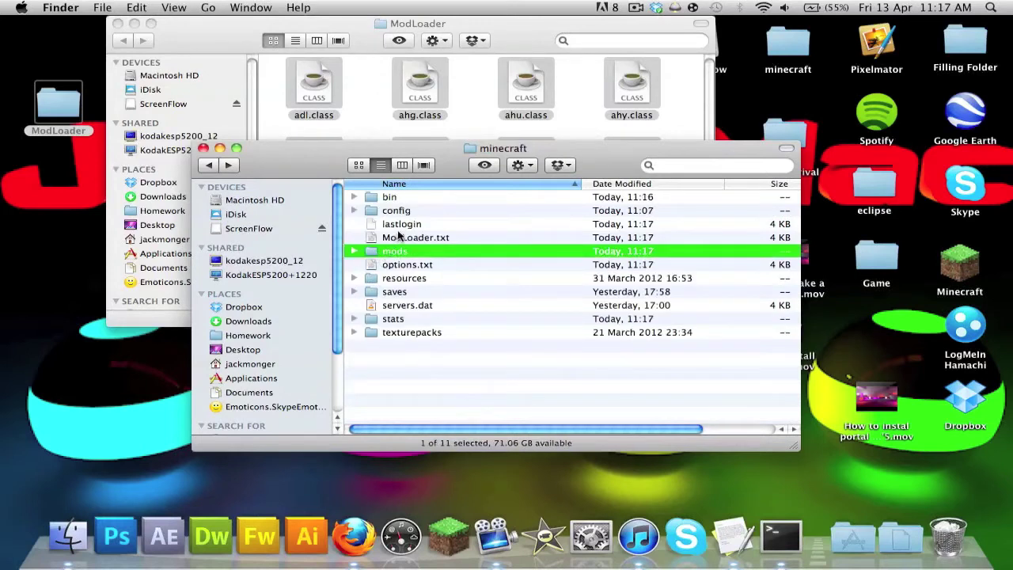
left_click(399, 236)
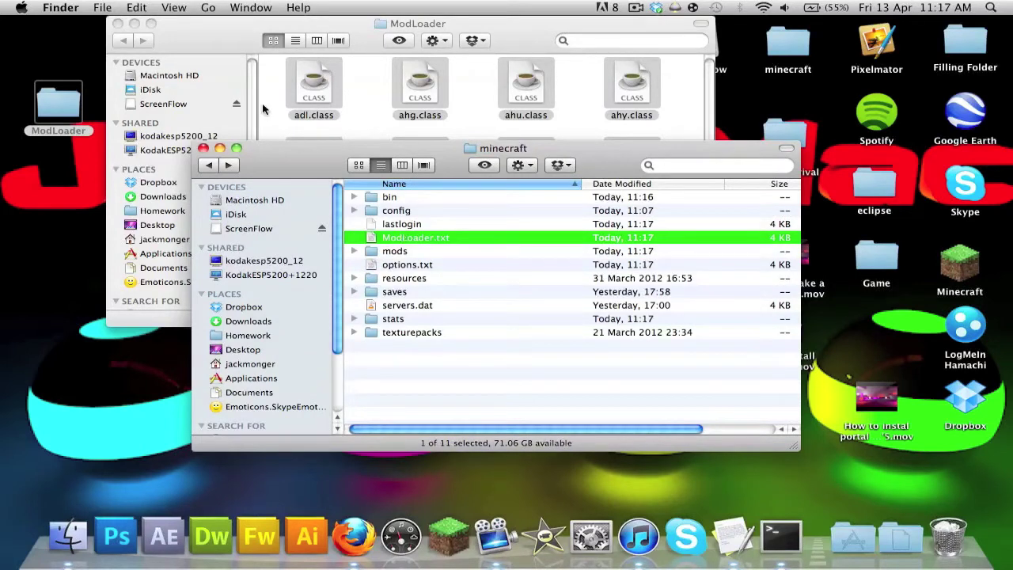
left_click(118, 23)
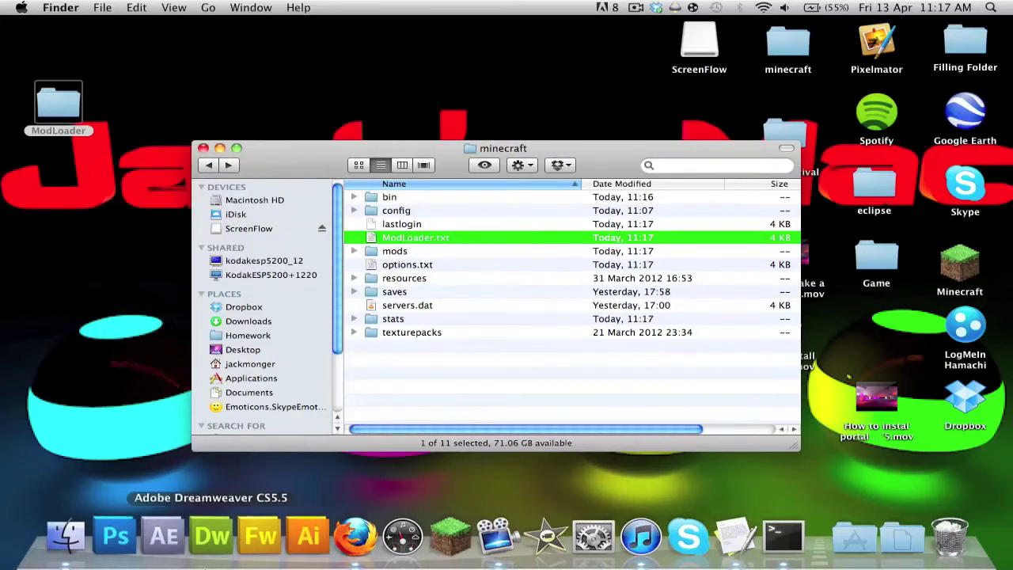
left_click(403, 251)
left_click(402, 239)
left_click(442, 403)
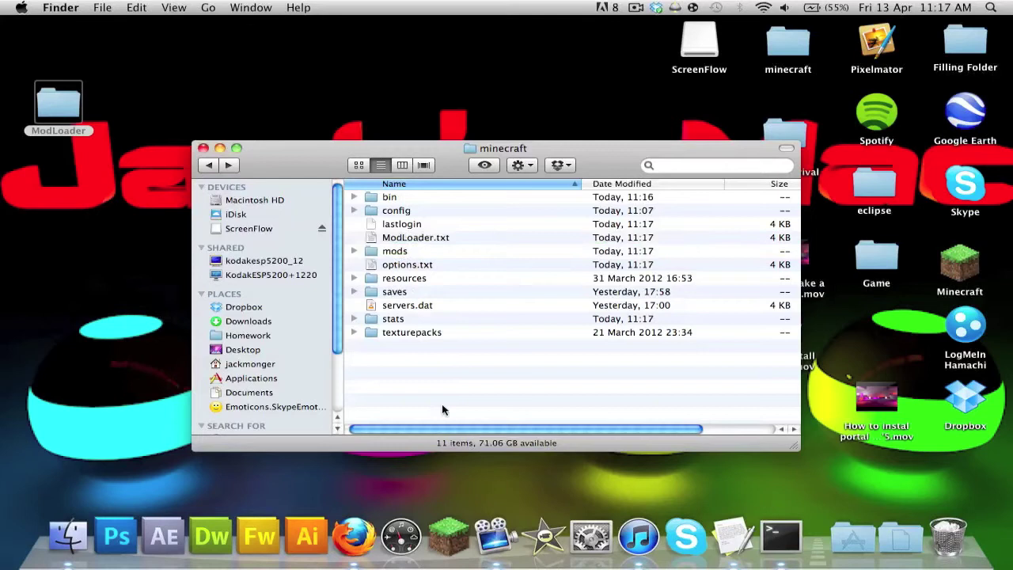
Search Google for 'minecraft comes alive', correcting the typo in the query
left_click(353, 537)
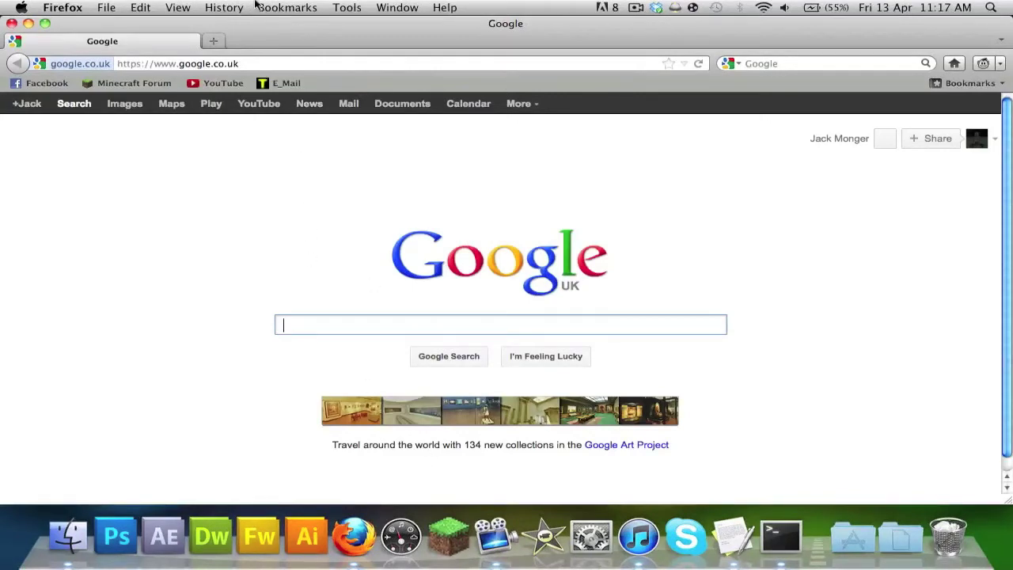
type("min")
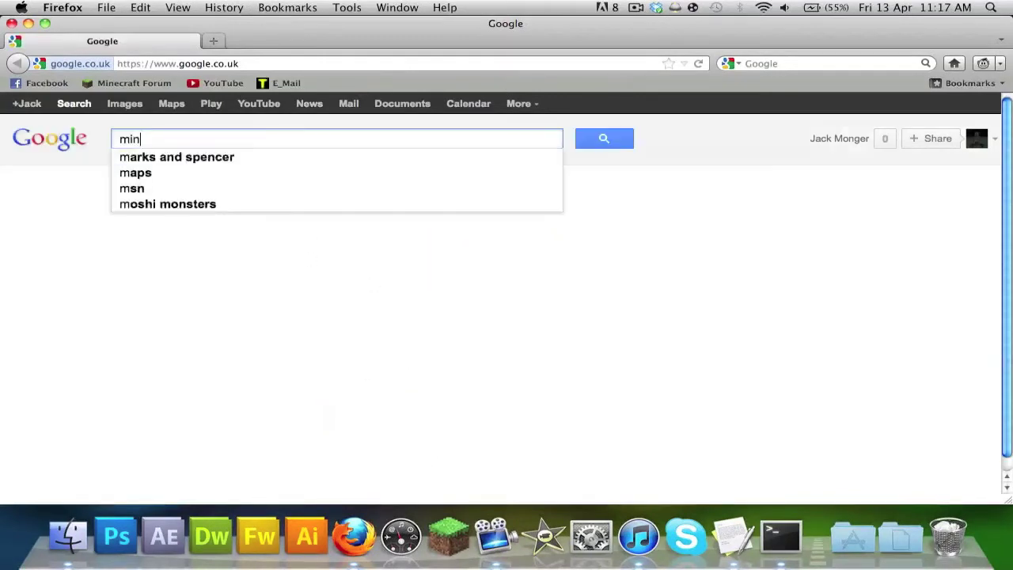
type("erca")
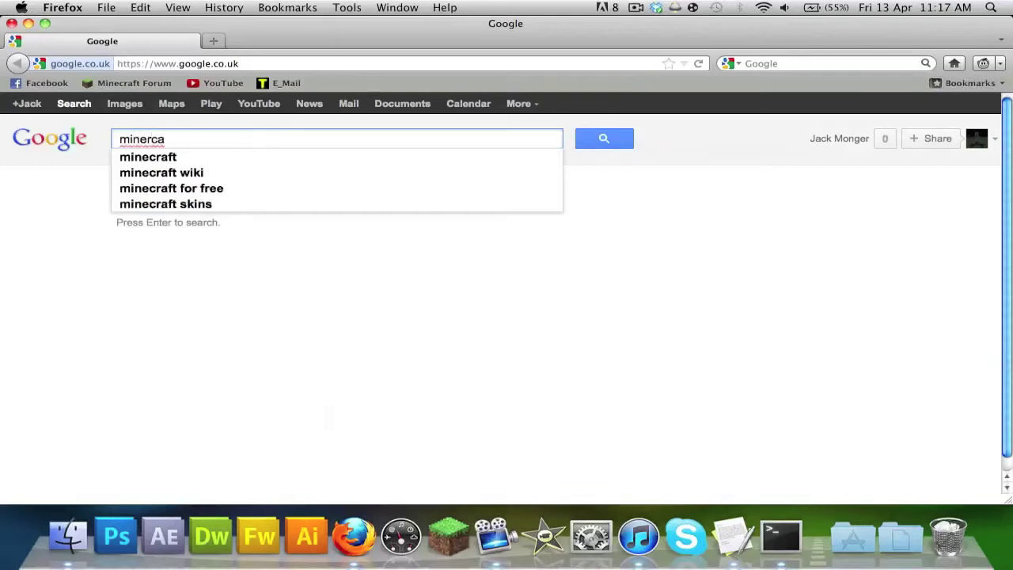
key("BackSpace")
key("BackSpace")
key("BackSpace")
type("craf")
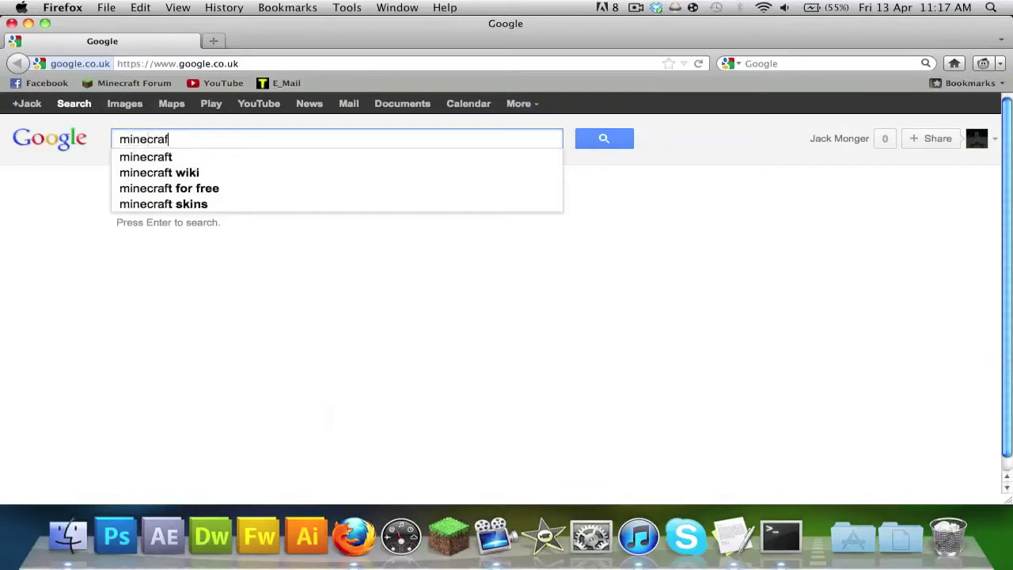
type("t comes")
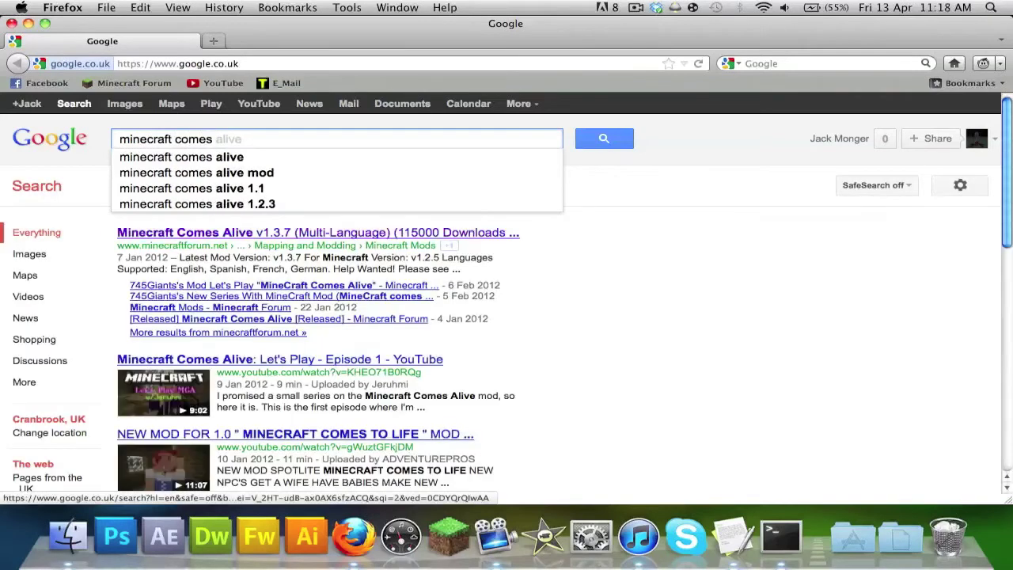
key("Down")
key("Return")
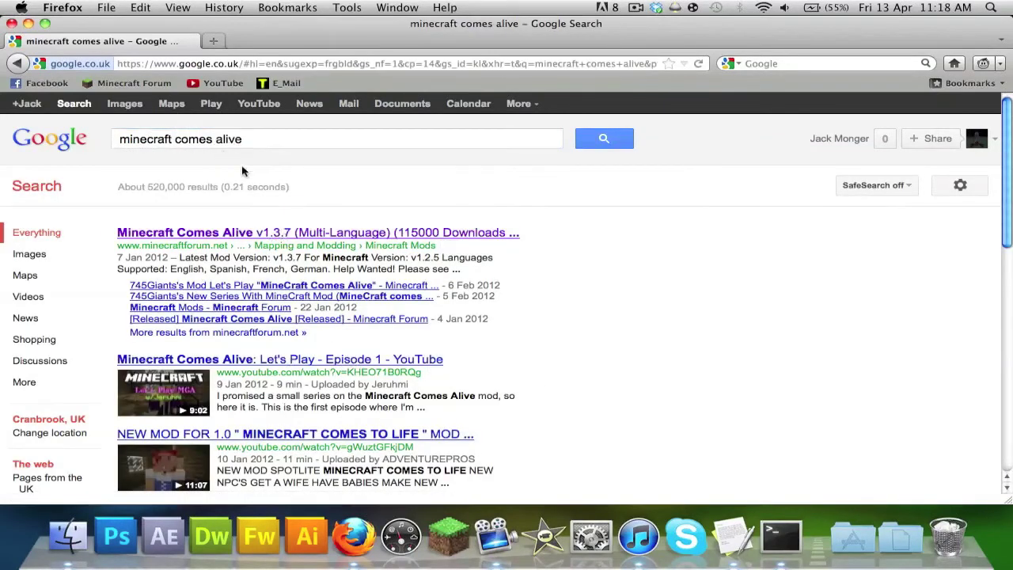
left_click_drag(249, 141, 2, 142)
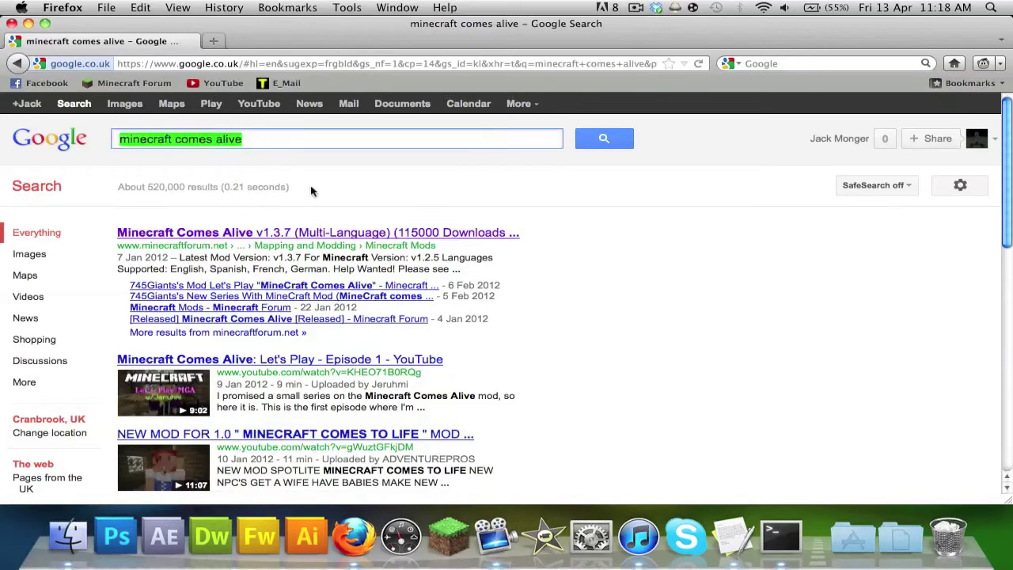
left_click(372, 197)
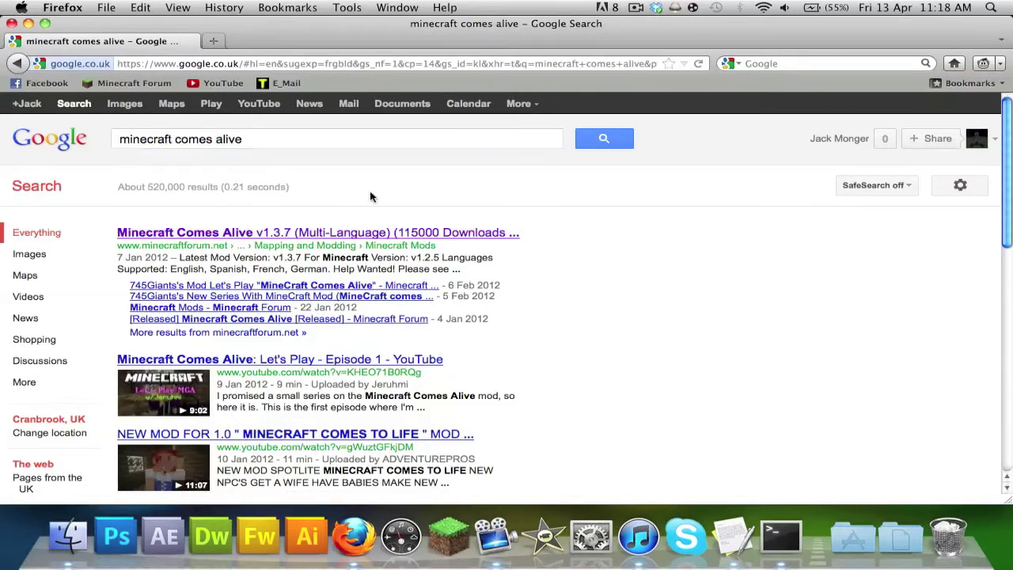
left_click_drag(121, 233, 317, 241)
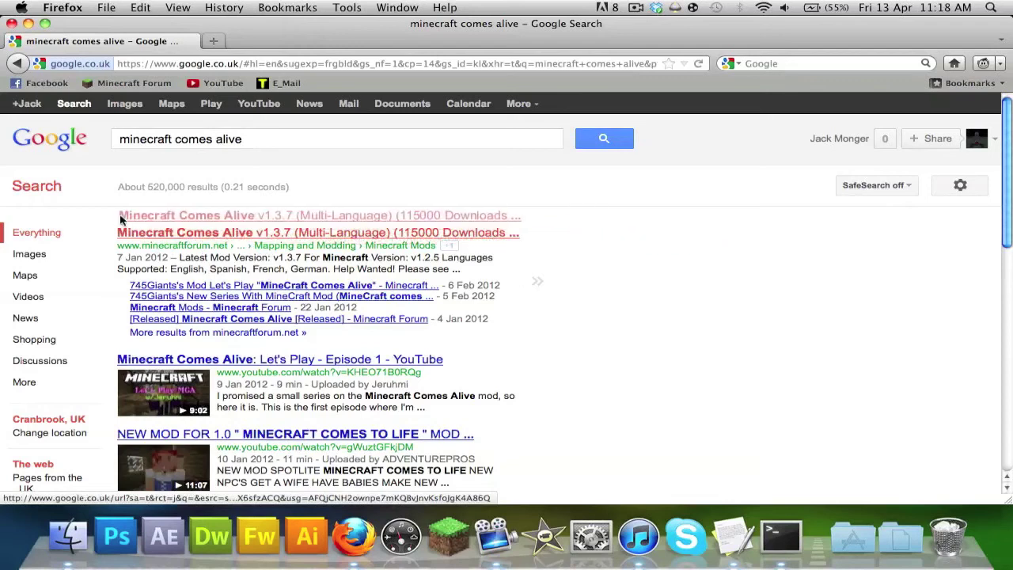
Open the Minecraft Comes Alive v1.3.7 forum thread and scroll to its 1.2.5/1.2.4 downloads
left_click(200, 237)
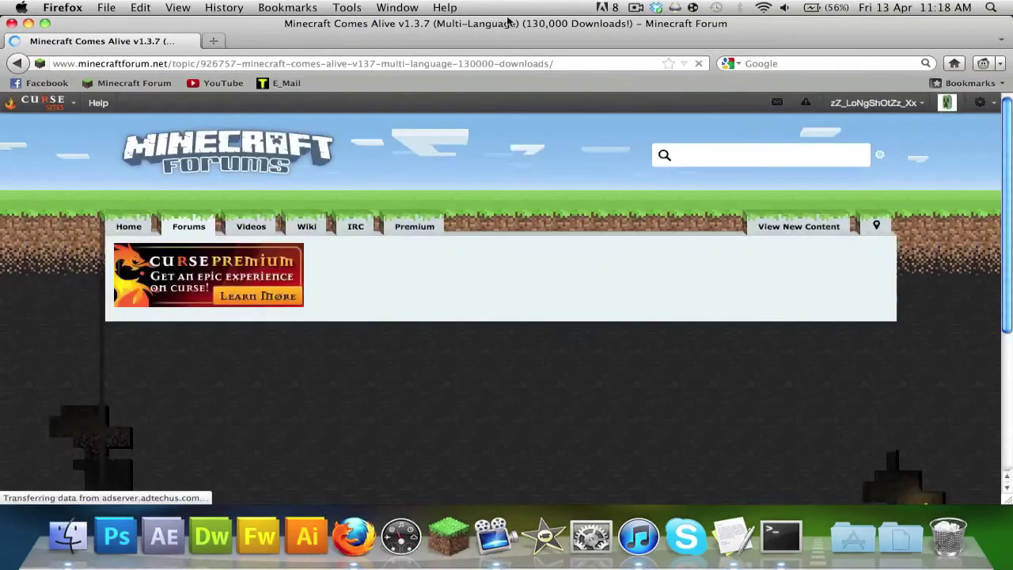
left_click(994, 105)
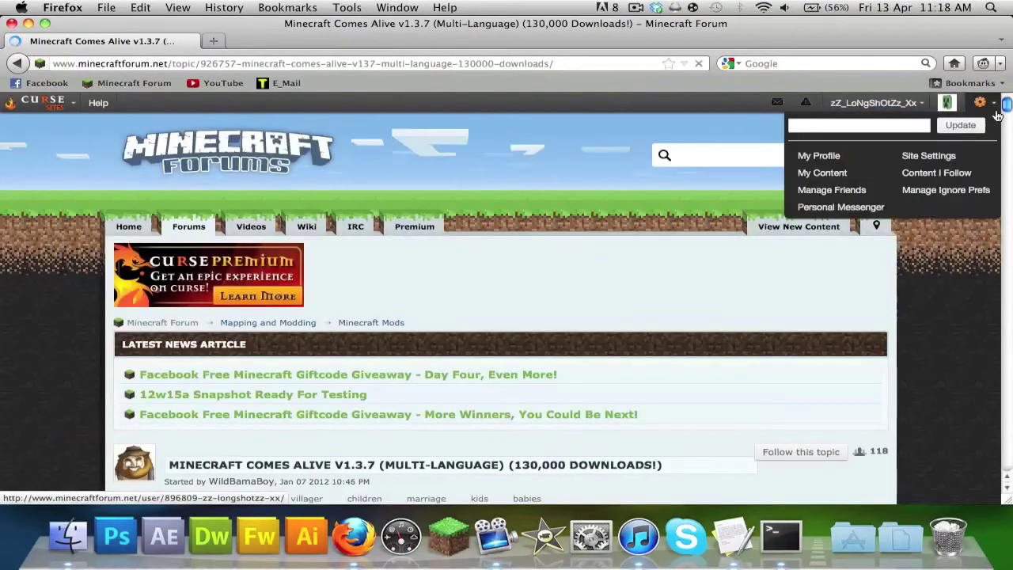
scroll(921, 275, "down", 1)
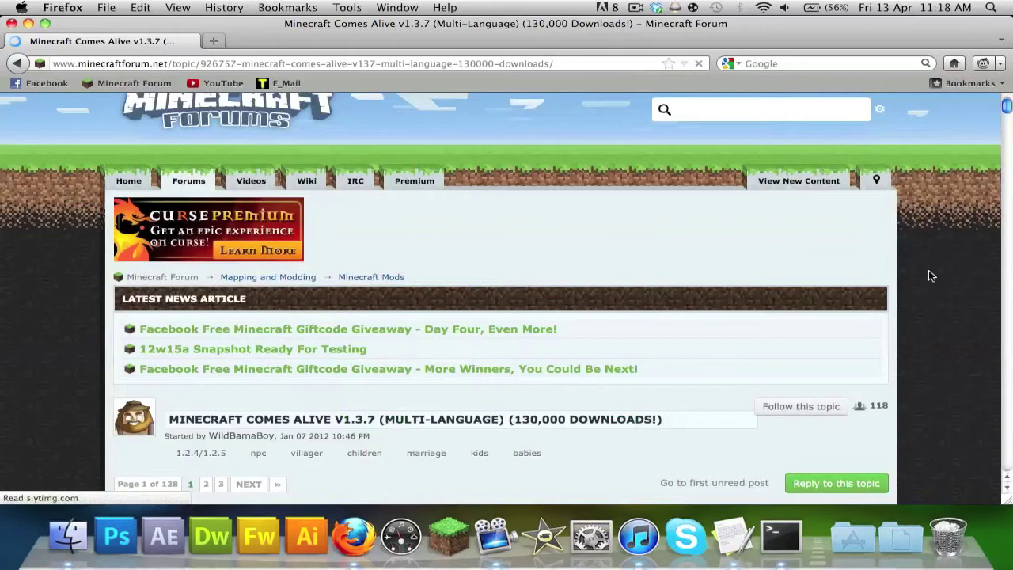
left_click_drag(1007, 105, 1008, 195)
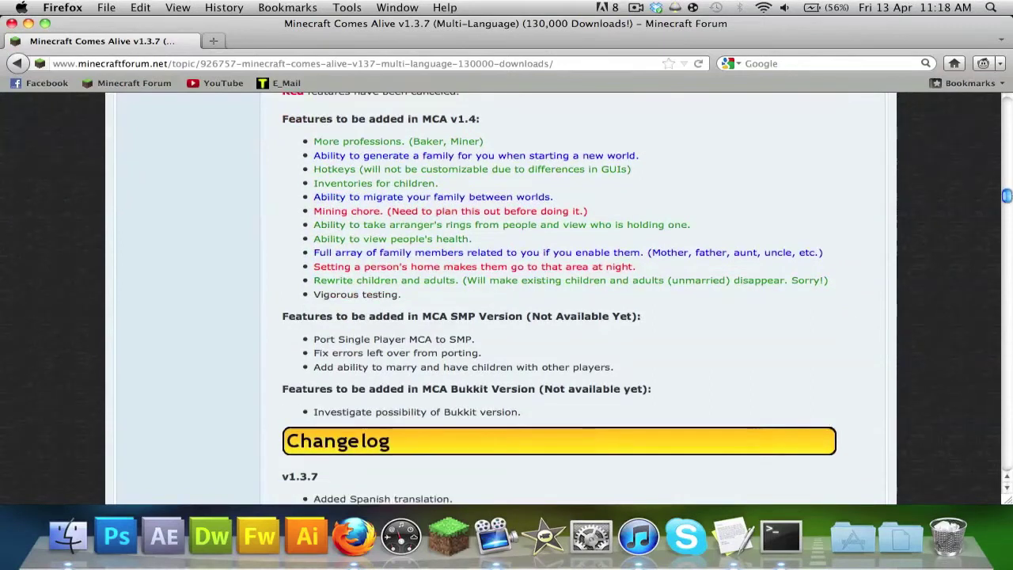
scroll(831, 263, "down", 5)
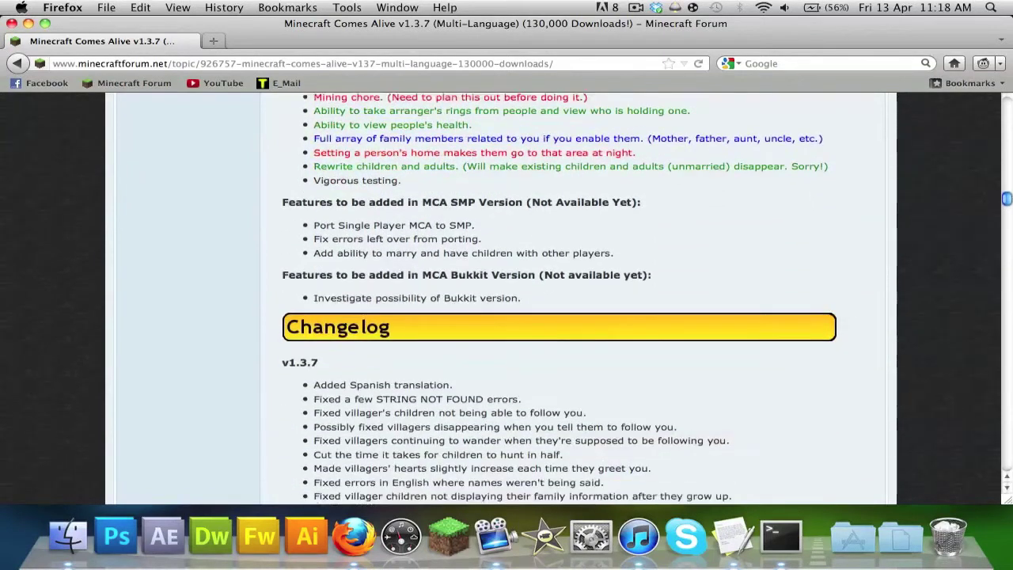
scroll(577, 301, "down", 6)
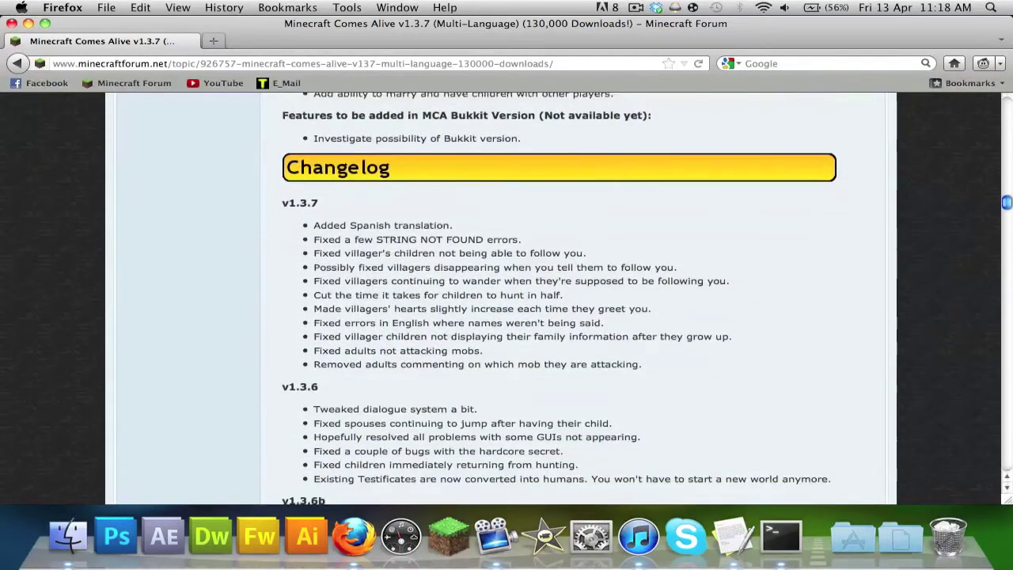
scroll(577, 300, "down", 10)
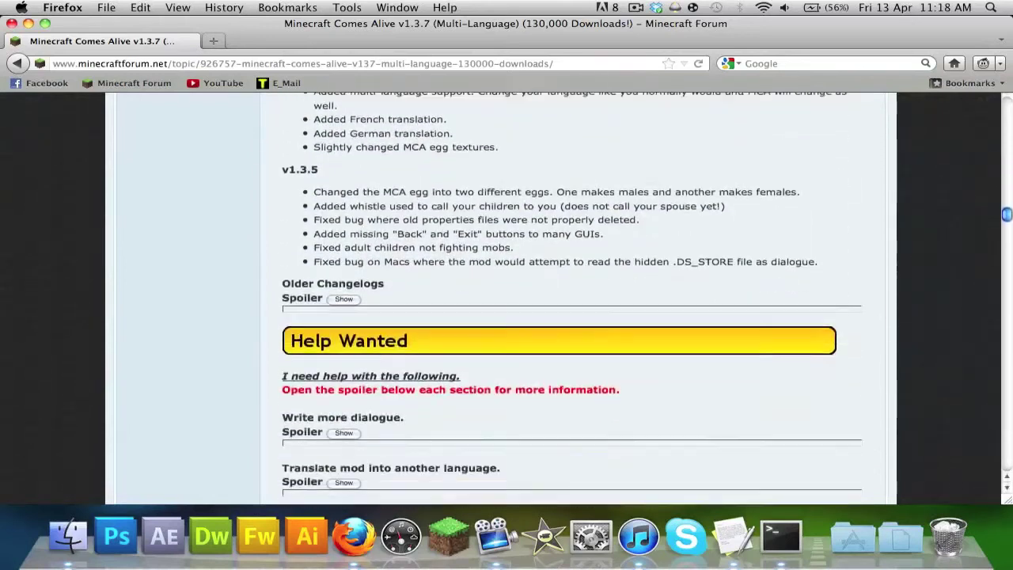
scroll(578, 301, "down", 6)
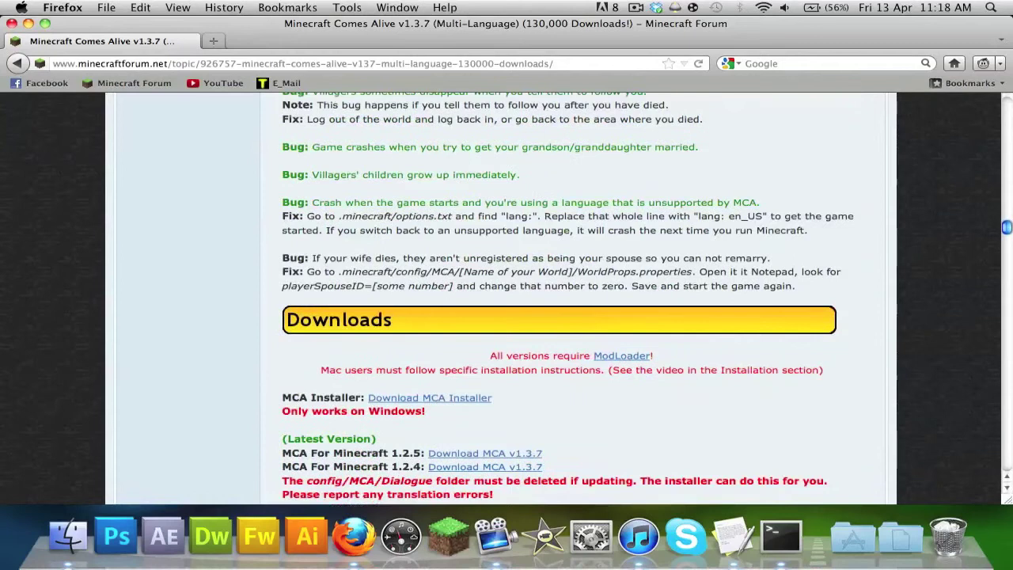
scroll(578, 301, "down", 3)
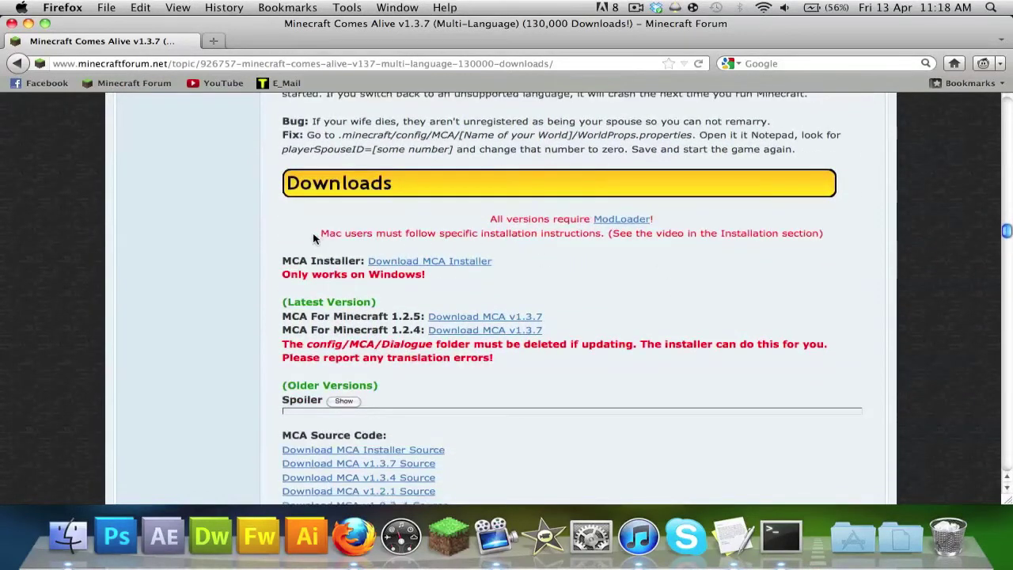
Follow the 'Download MCA v1.3.7' link for Minecraft 1.2.5 to the adf.ly page
left_click_drag(313, 237, 833, 250)
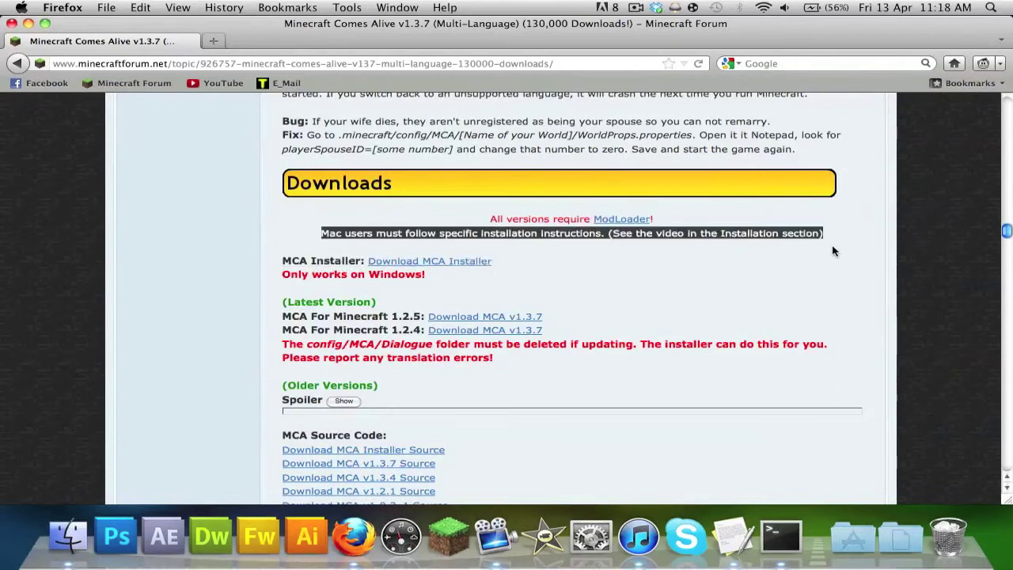
left_click(819, 265)
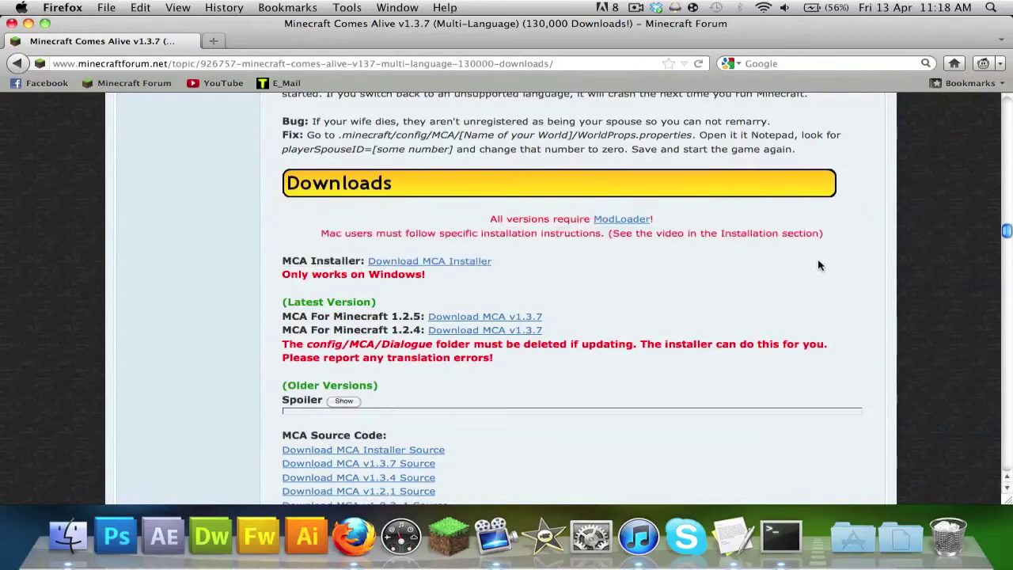
left_click(497, 318)
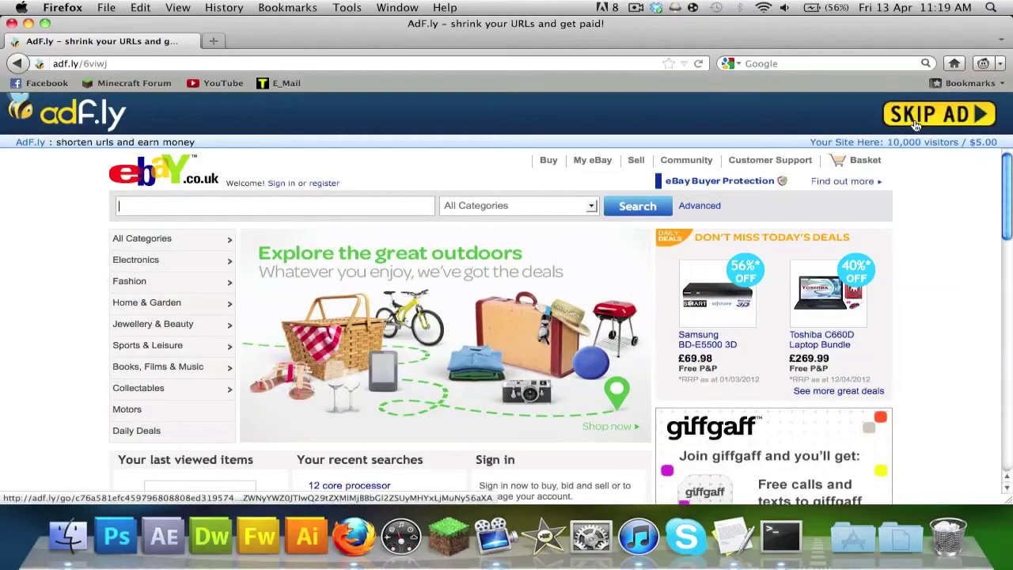
Skip the ad and open Minecraft Comes Alive v1.3.7-2.zip with Archive Utility
left_click(914, 124)
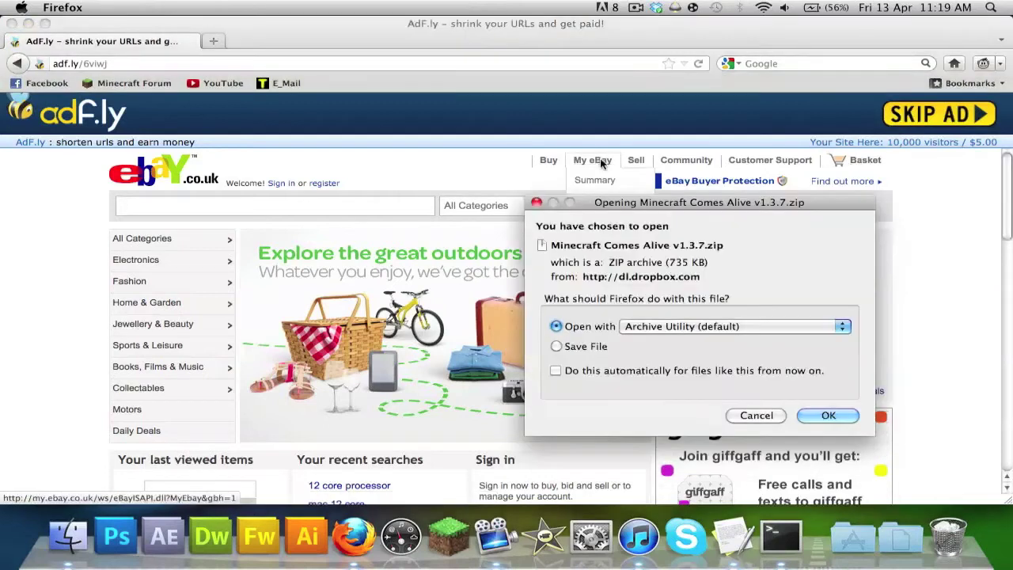
left_click(829, 414)
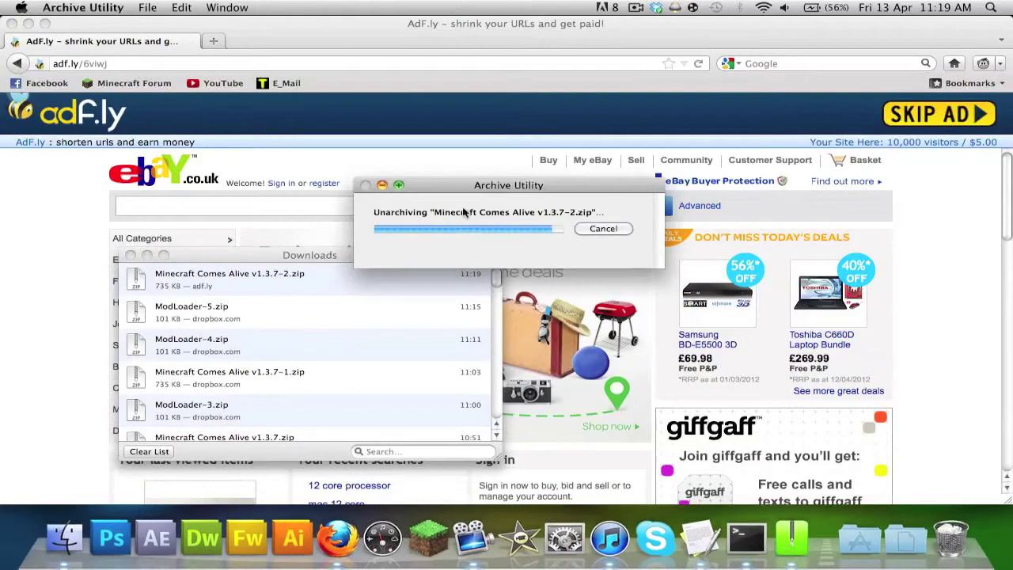
Move the extracted mod folder to the desktop and rename it 'Minecraft Comes Alive v1.3.7'
left_click(27, 23)
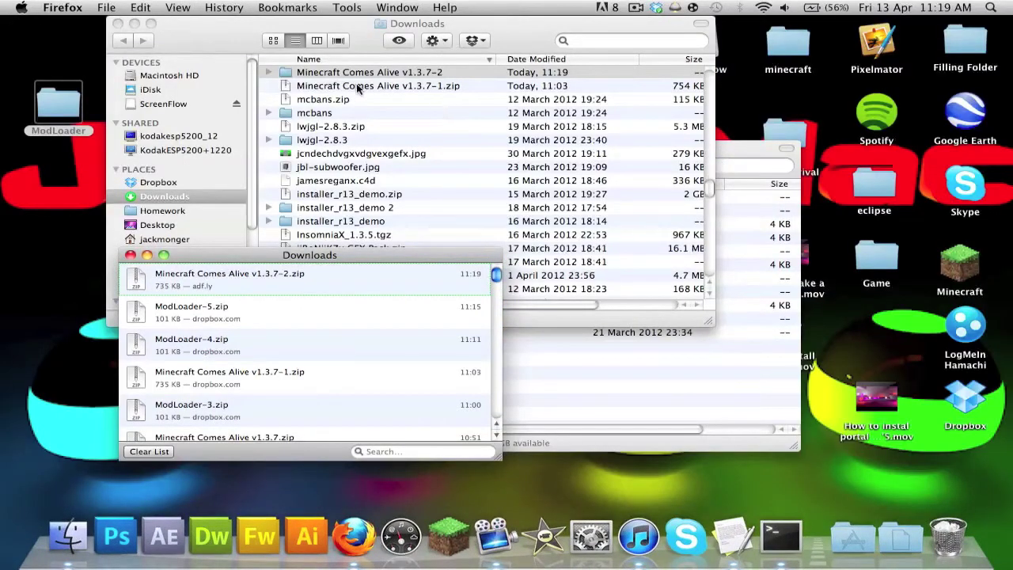
left_click_drag(315, 73, 48, 190)
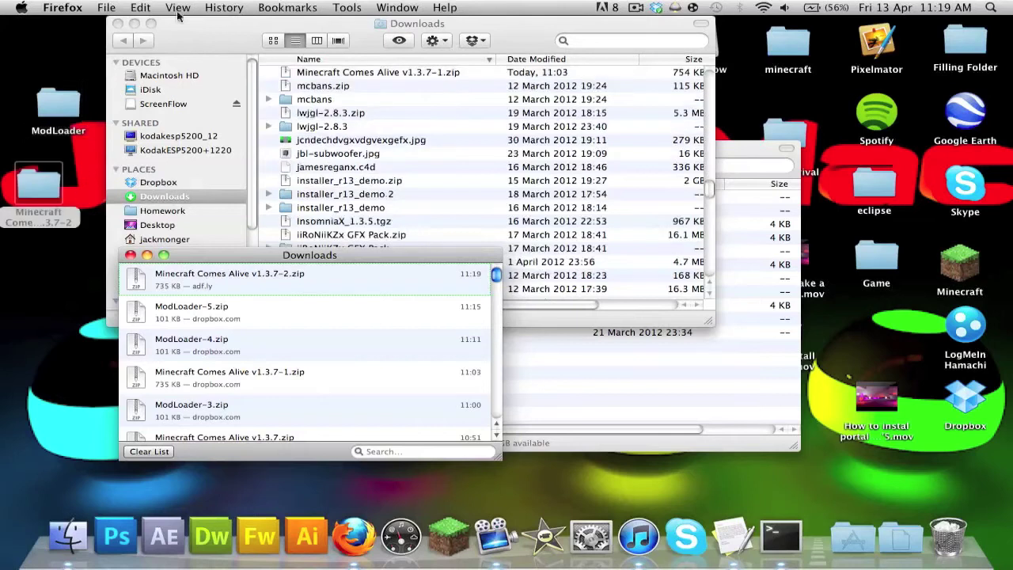
left_click(118, 23)
left_click(130, 254)
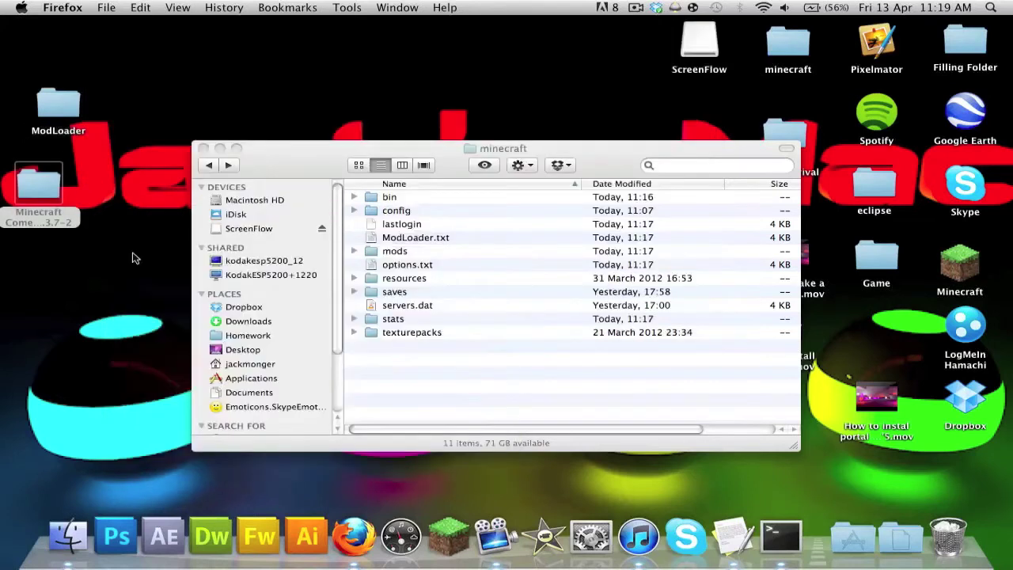
left_click(51, 206)
key("Right")
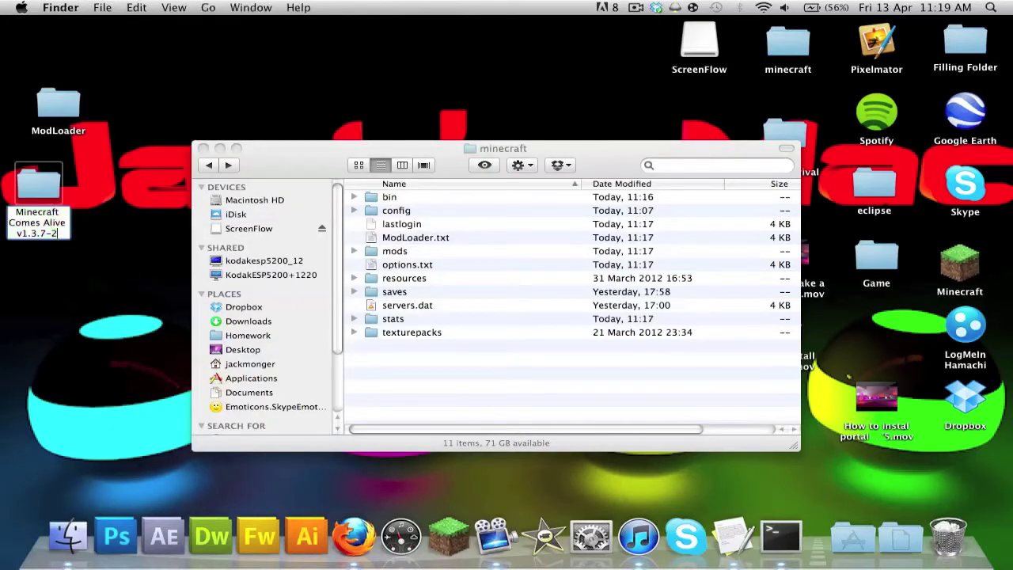
key("BackSpace")
key("BackSpace")
key("Return")
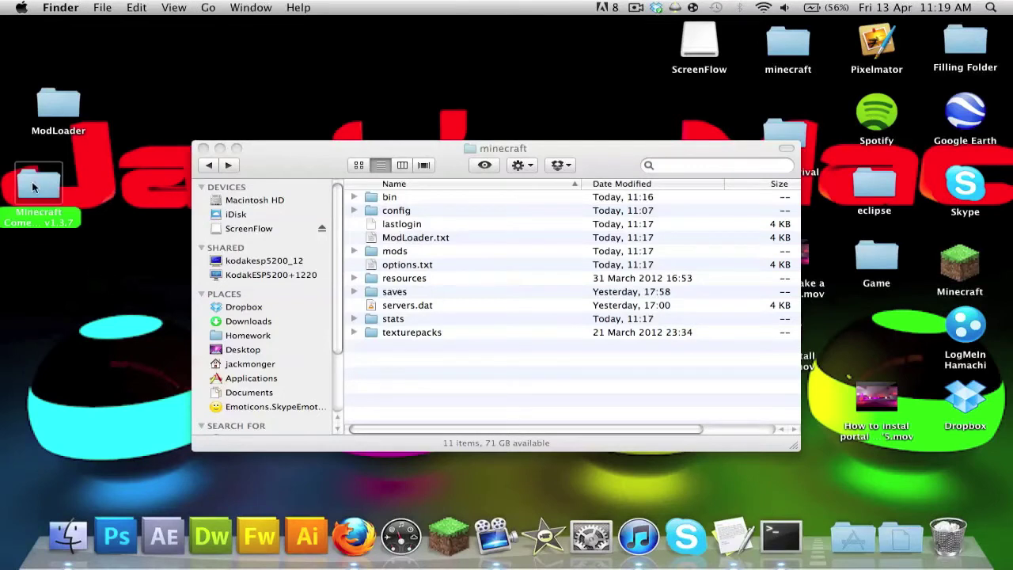
Open the mod folder beside the minecraft window showing its config folder
double_click(32, 181)
left_click_drag(608, 179, 398, 30)
left_click(622, 166)
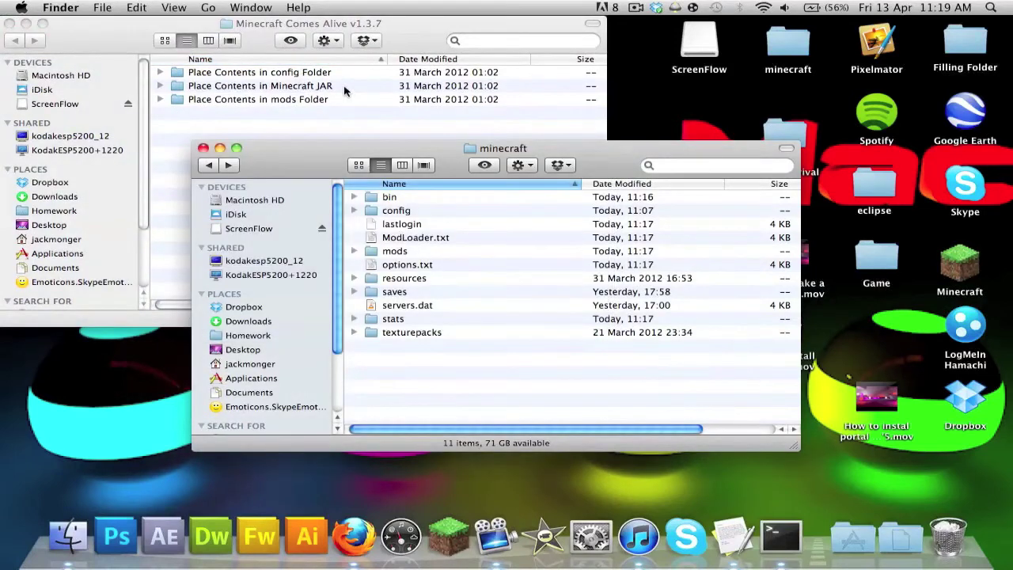
double_click(398, 212)
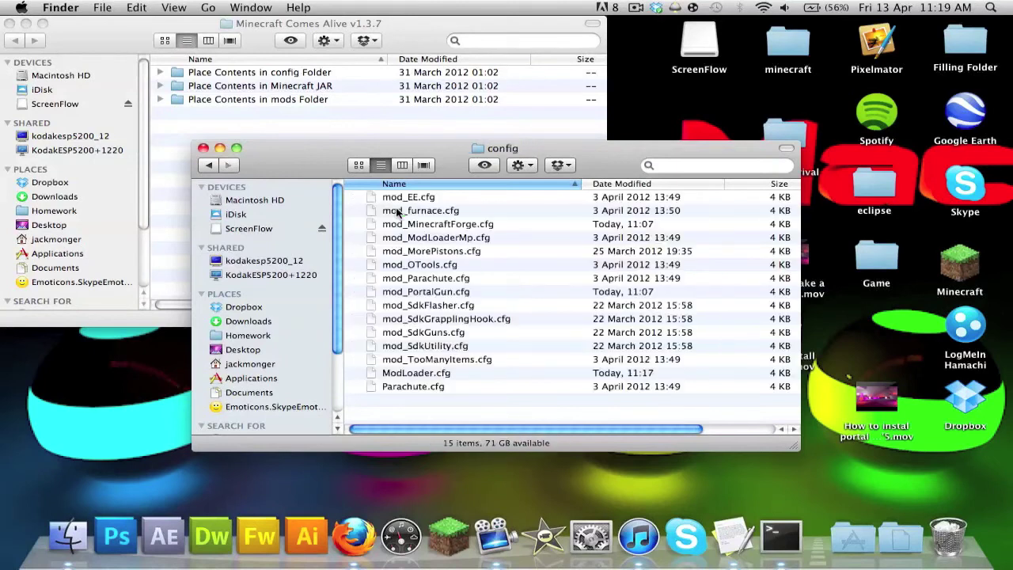
Copy the MCA folder from 'Place Contents in config Folder' into minecraft's config folder
key("super+a")
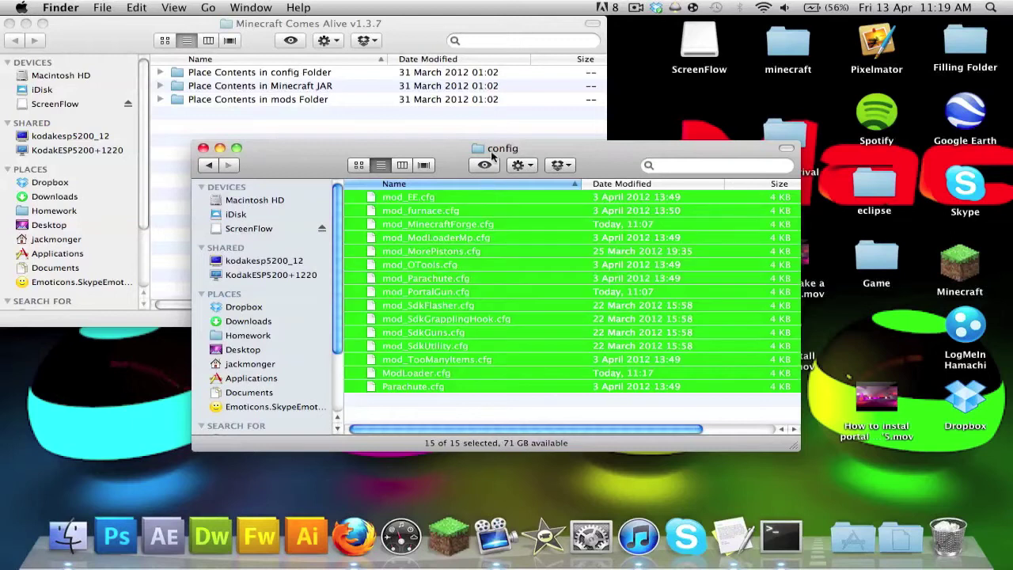
left_click(410, 422)
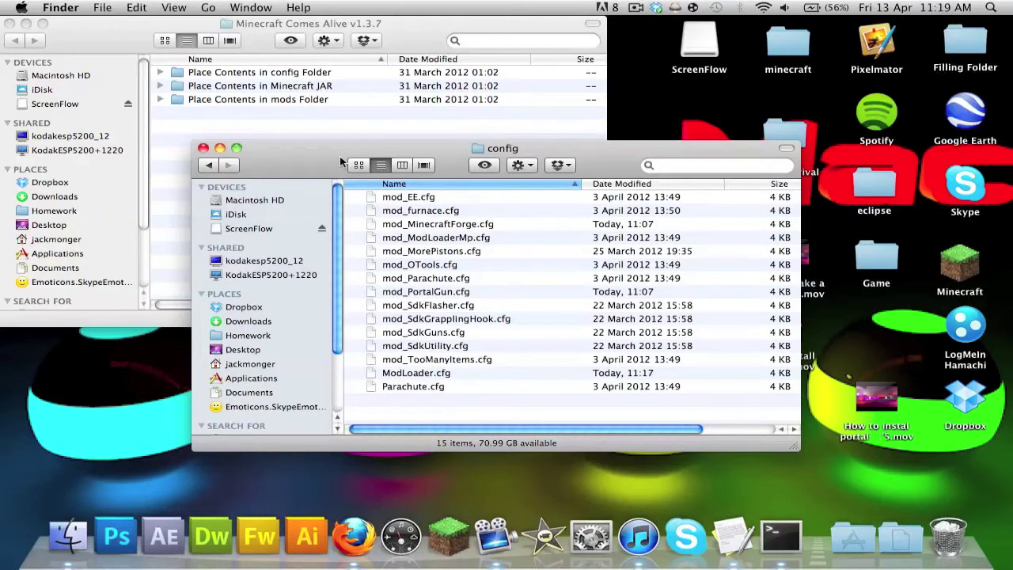
left_click(368, 119)
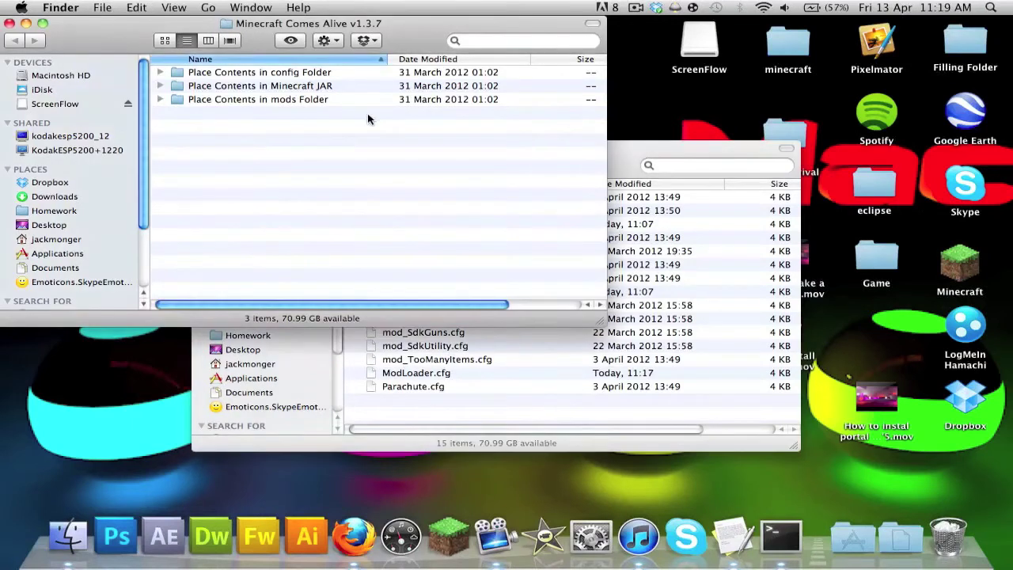
double_click(315, 74)
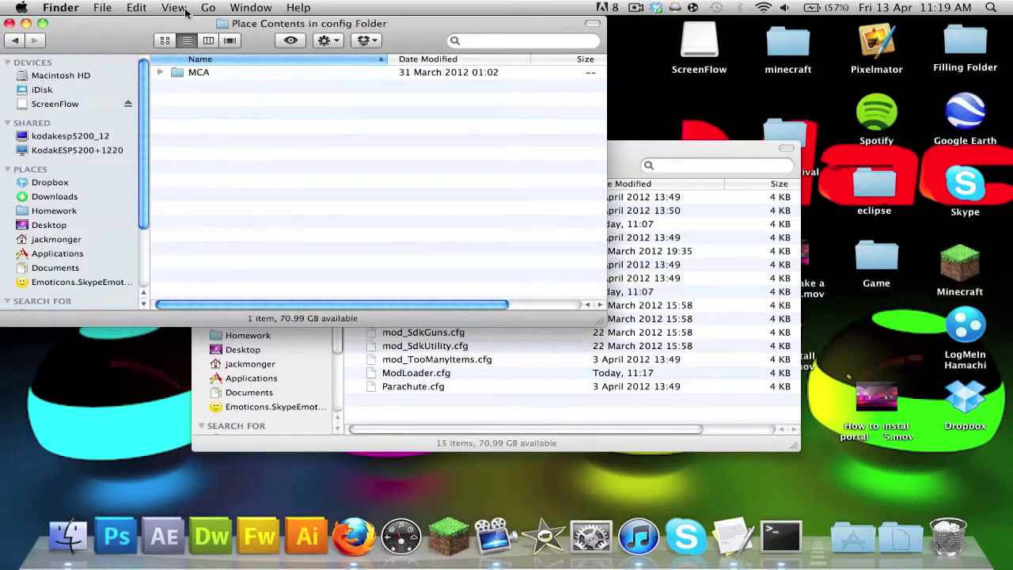
left_click(188, 71)
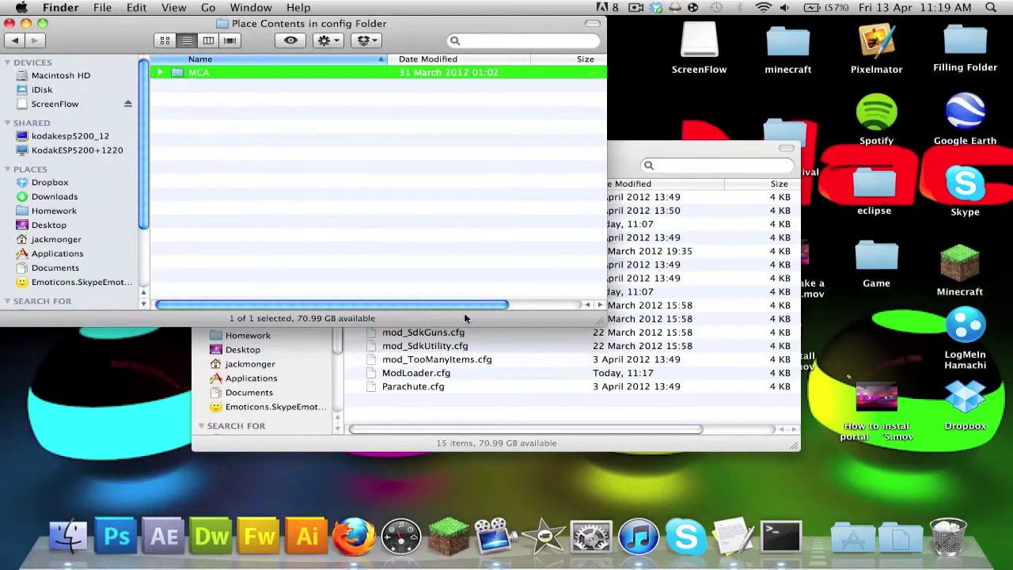
left_click_drag(479, 368, 481, 368)
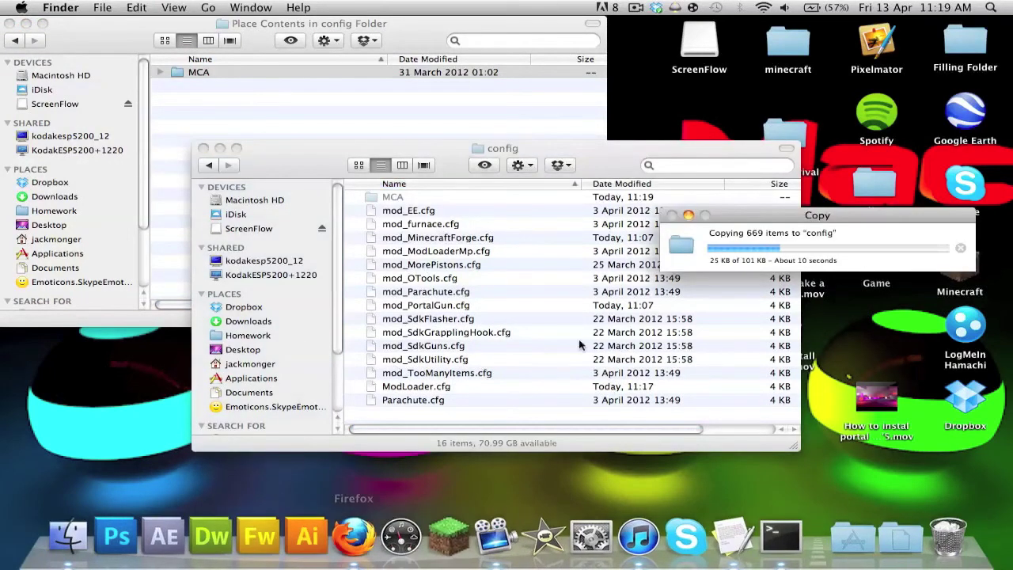
Check the copied MCA > Dialogue > English > Family folders, then return to the minecraft folder
double_click(396, 198)
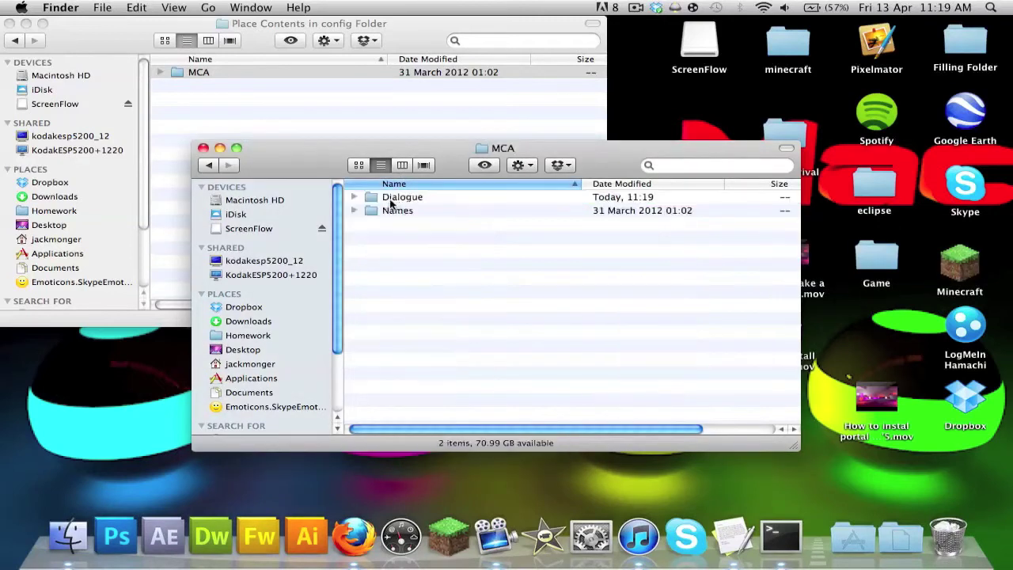
double_click(390, 200)
double_click(390, 202)
double_click(388, 200)
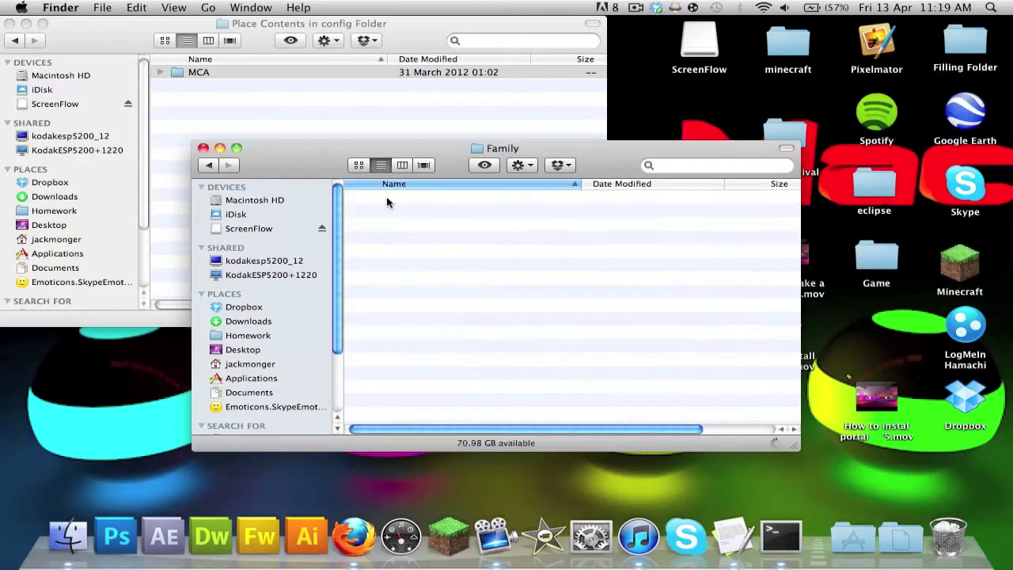
left_click(211, 165)
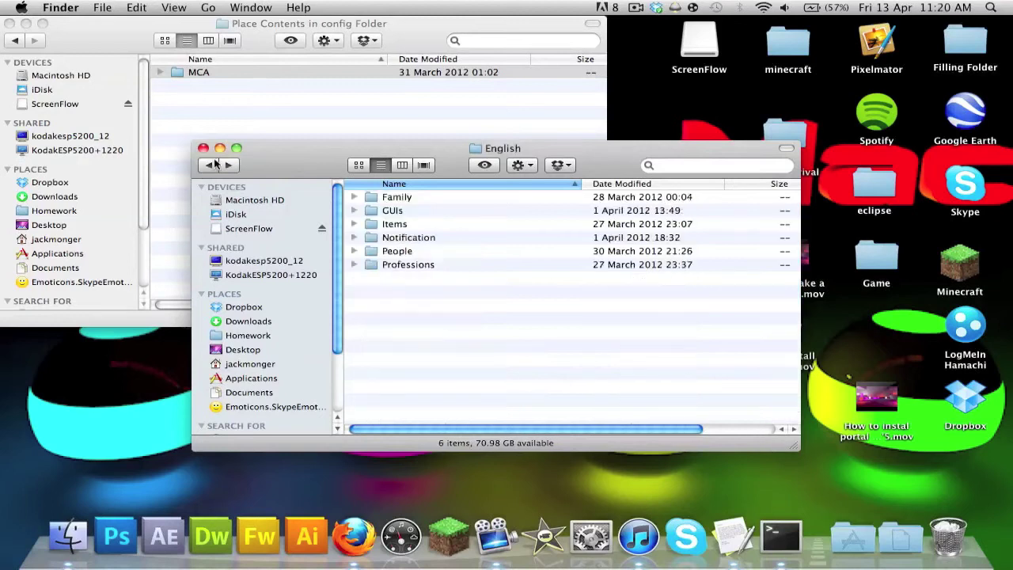
left_click(211, 165)
left_click(214, 164)
left_click(211, 165)
left_click(211, 165)
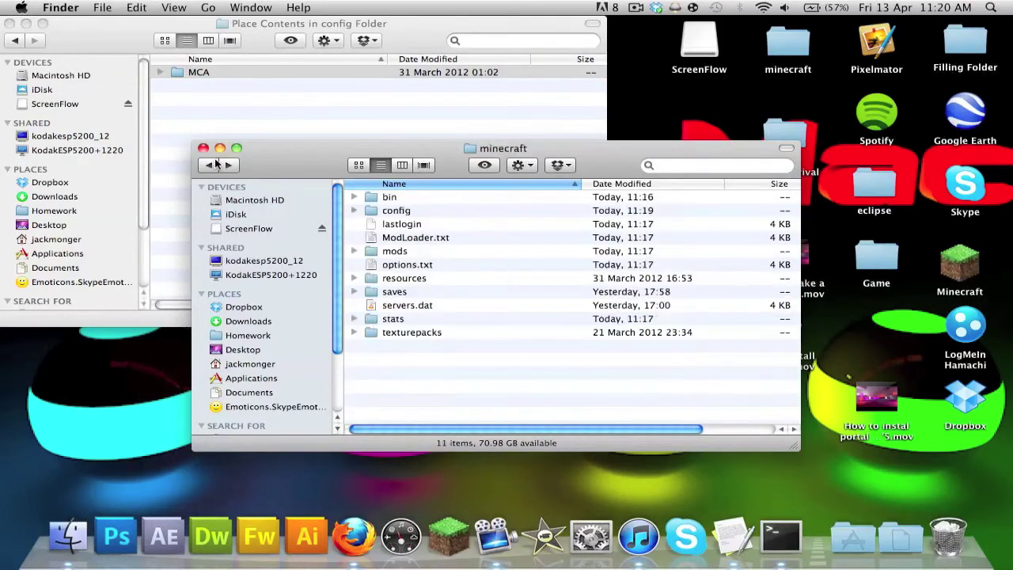
Open 'Place Contents in Minecraft JAR' alongside minecraft's bin > minecraft.jar folder
left_click(14, 40)
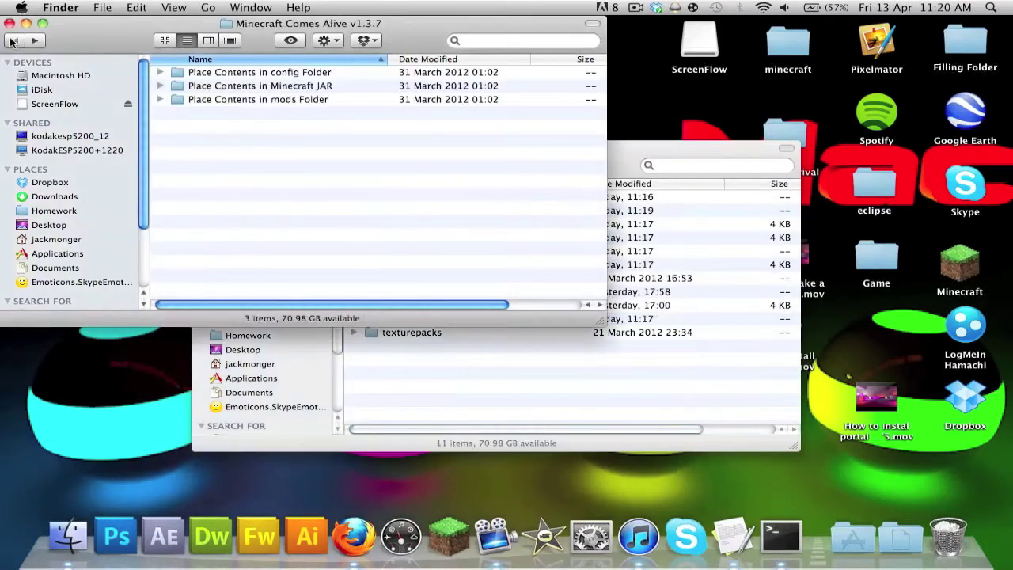
double_click(307, 85)
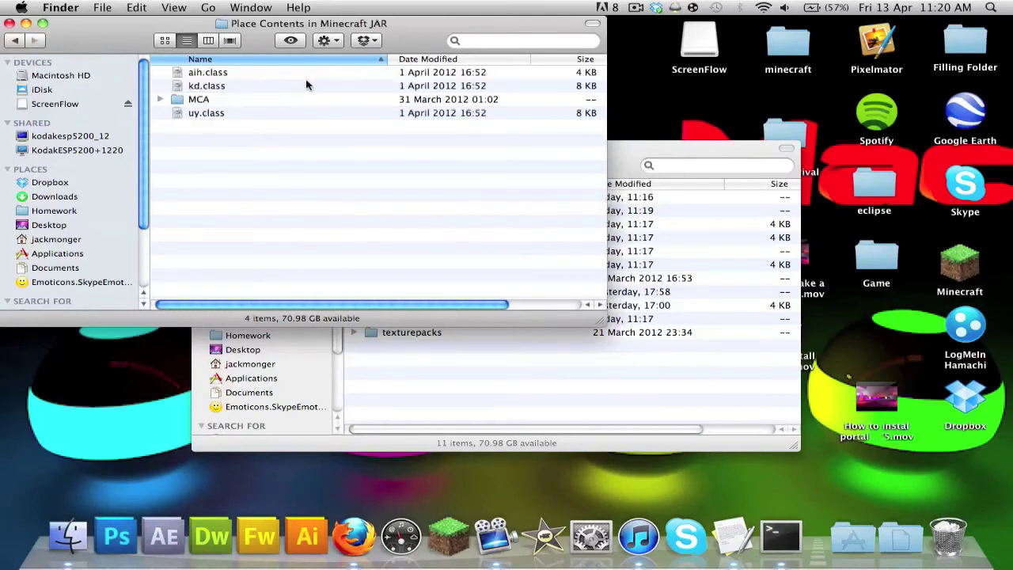
left_click(412, 342)
left_click(227, 166)
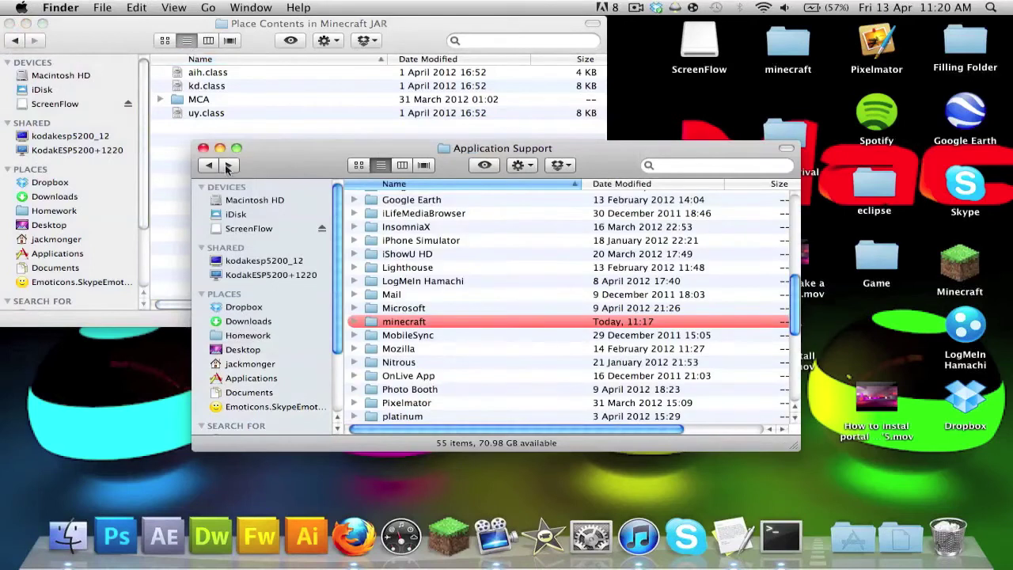
double_click(440, 324)
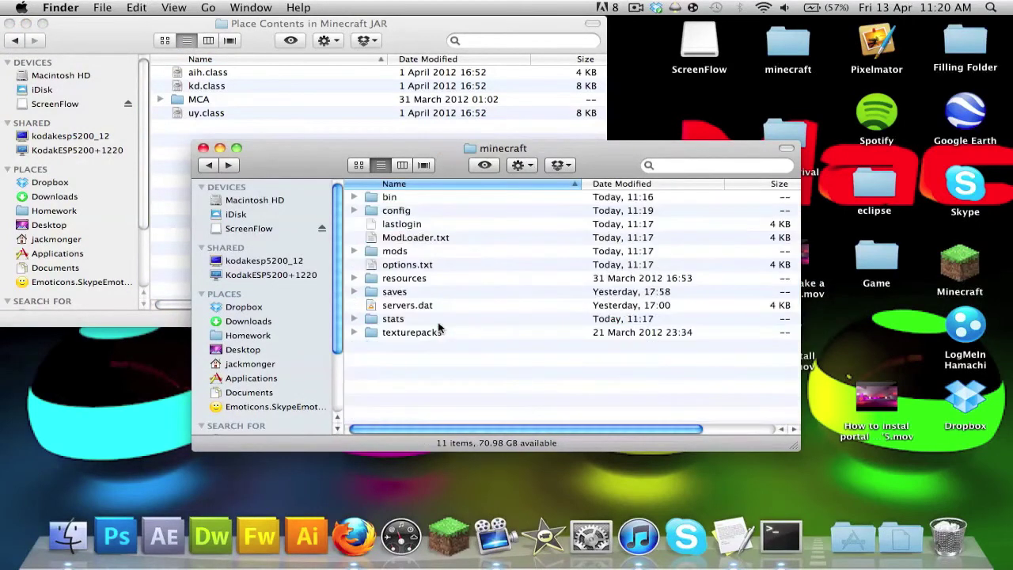
double_click(412, 197)
double_click(386, 251)
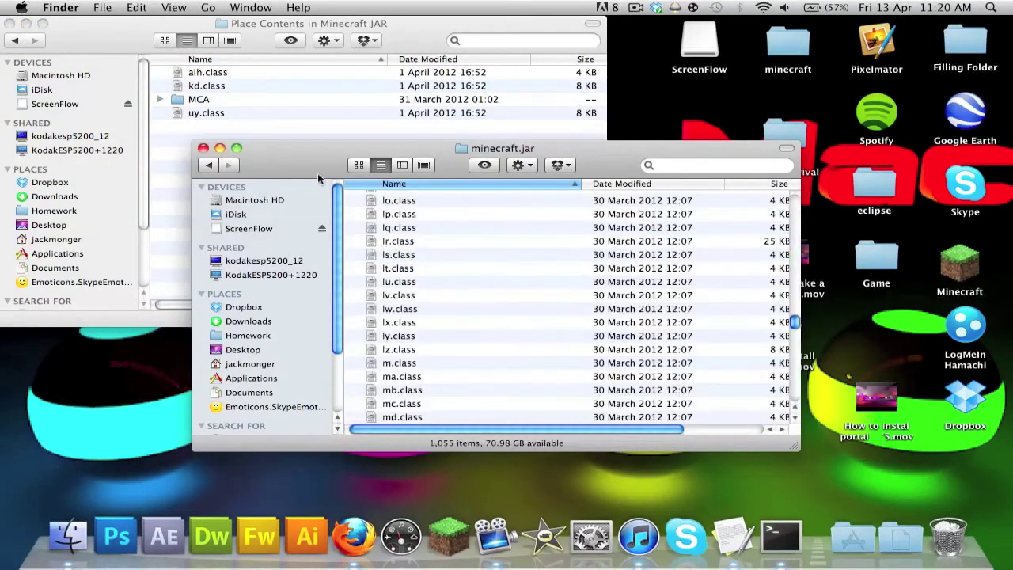
Copy aih.class, kd.class, uy.class and MCA into minecraft.jar, replacing existing files
left_click(184, 140)
key("super+a")
key("super+c")
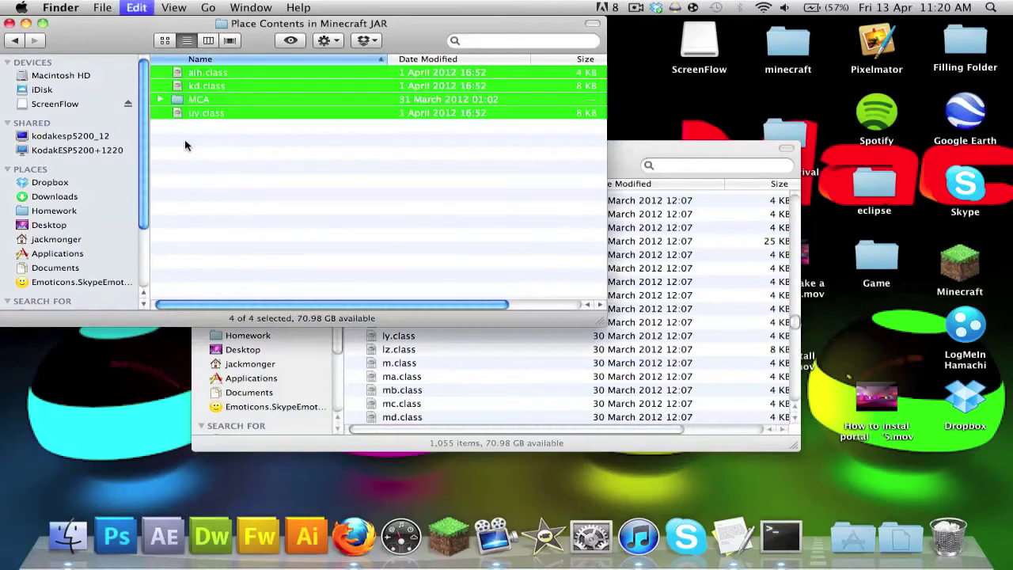
left_click(519, 341)
key("super+v")
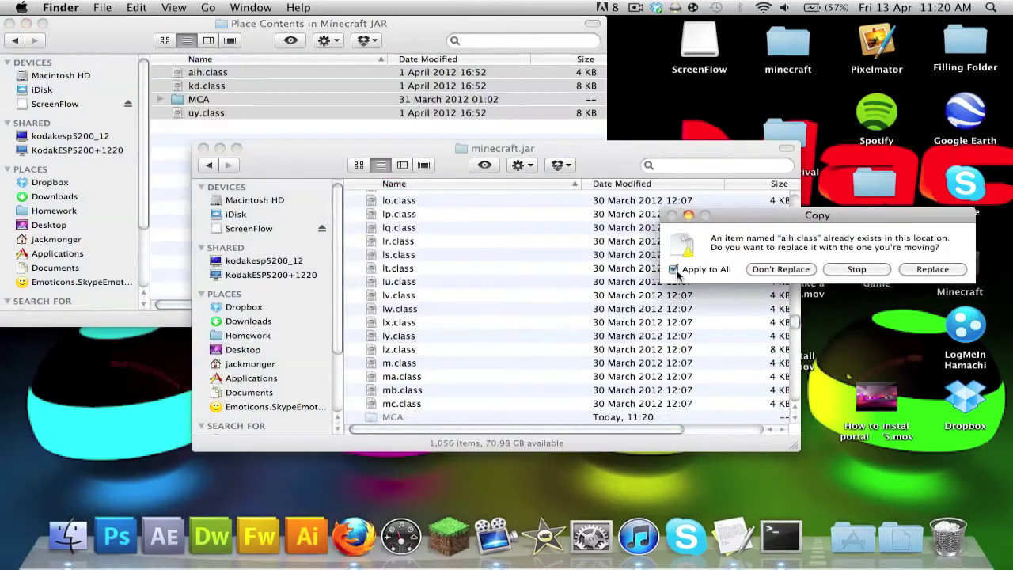
left_click(956, 269)
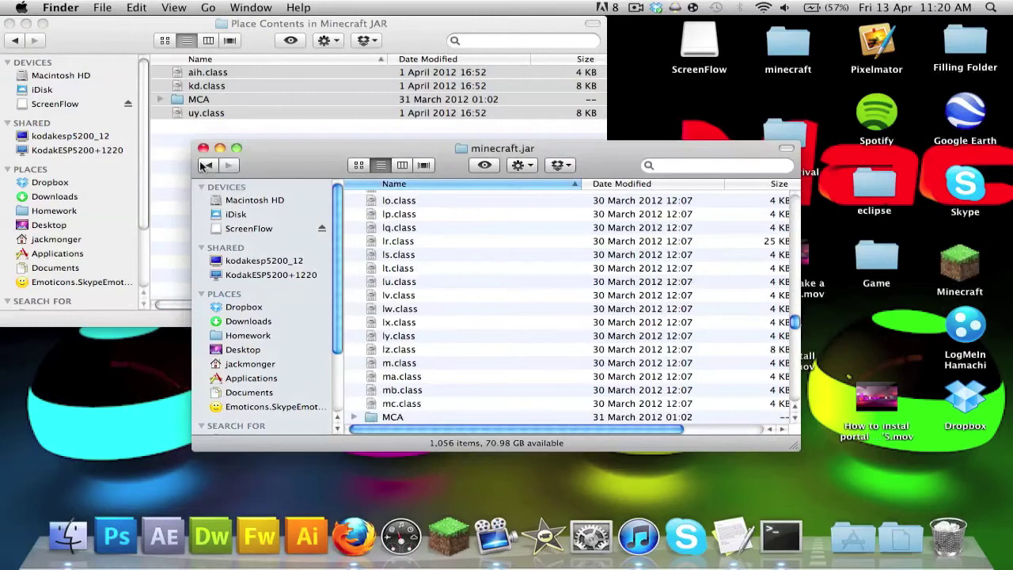
left_click(205, 165)
Open 'Place Contents in mods Folder' beside minecraft's empty mods folder
left_click(14, 40)
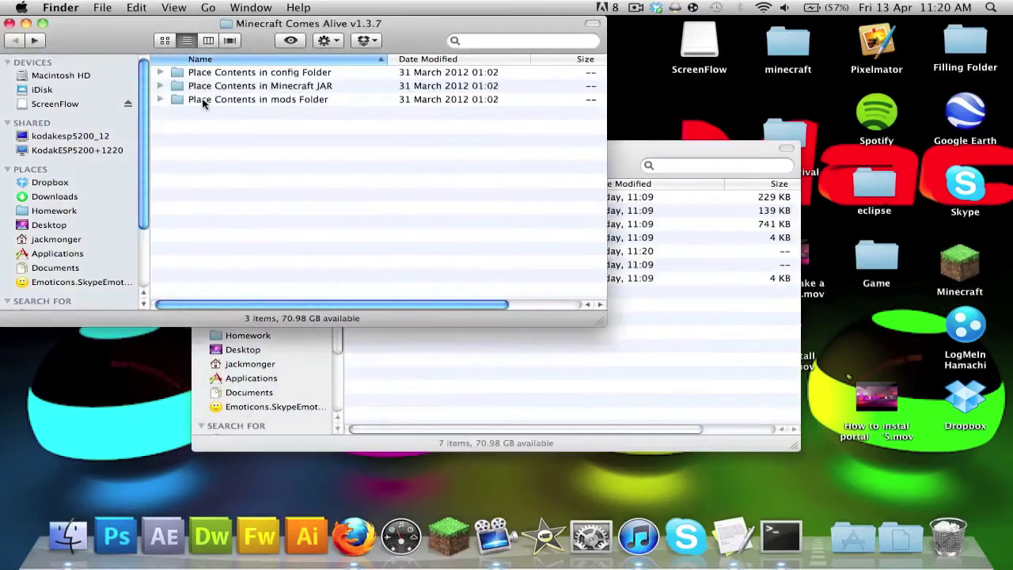
double_click(202, 102)
left_click(553, 345)
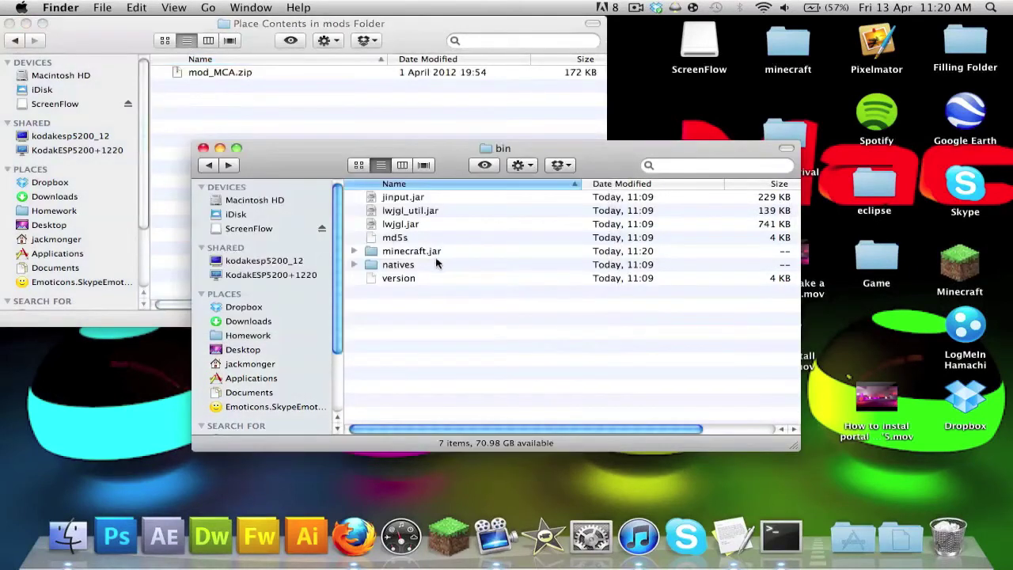
left_click(210, 166)
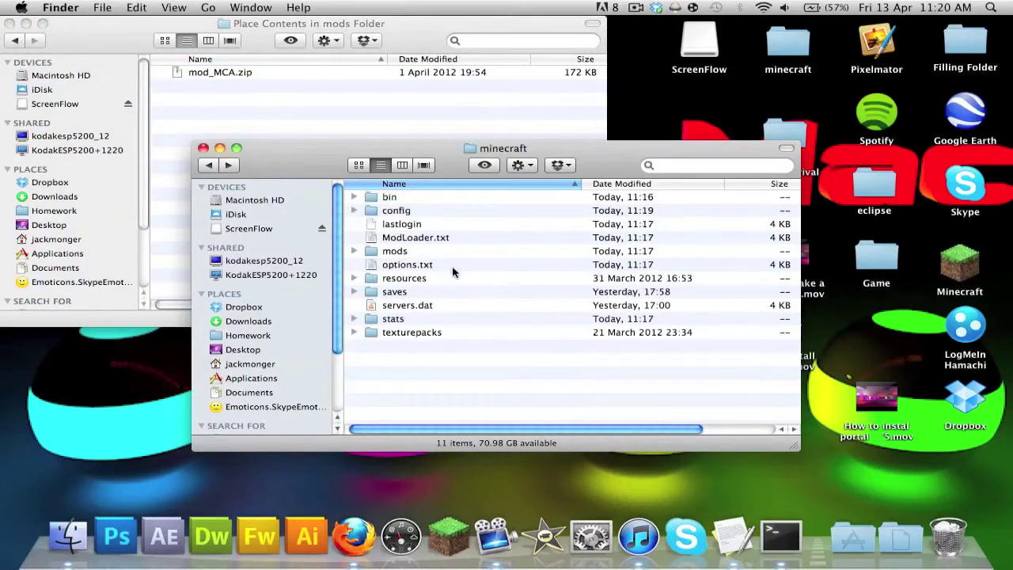
left_click(393, 253)
double_click(393, 253)
Paste mod_MCA.zip into minecraft's mods folder
left_click(267, 109)
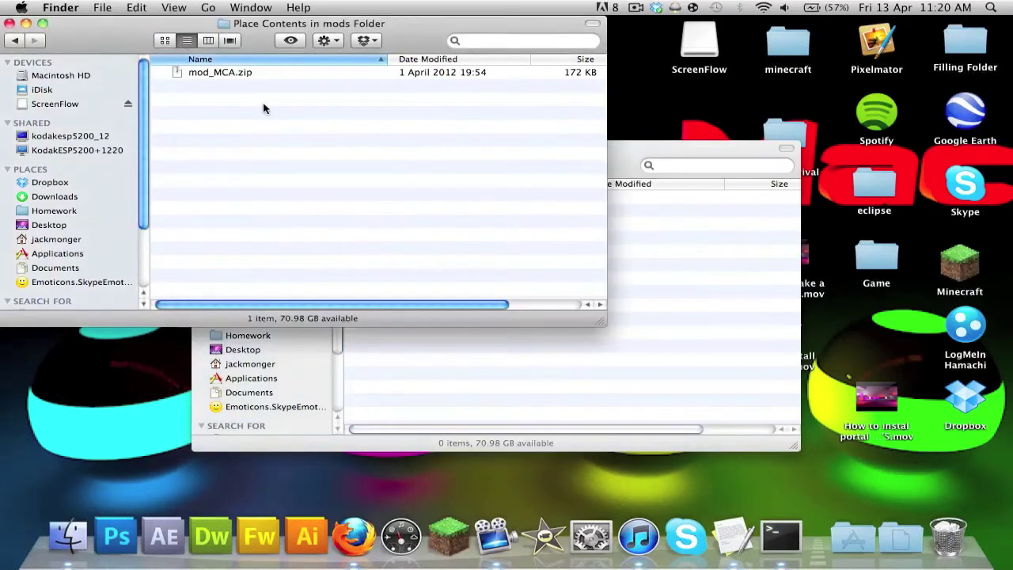
left_click(232, 74)
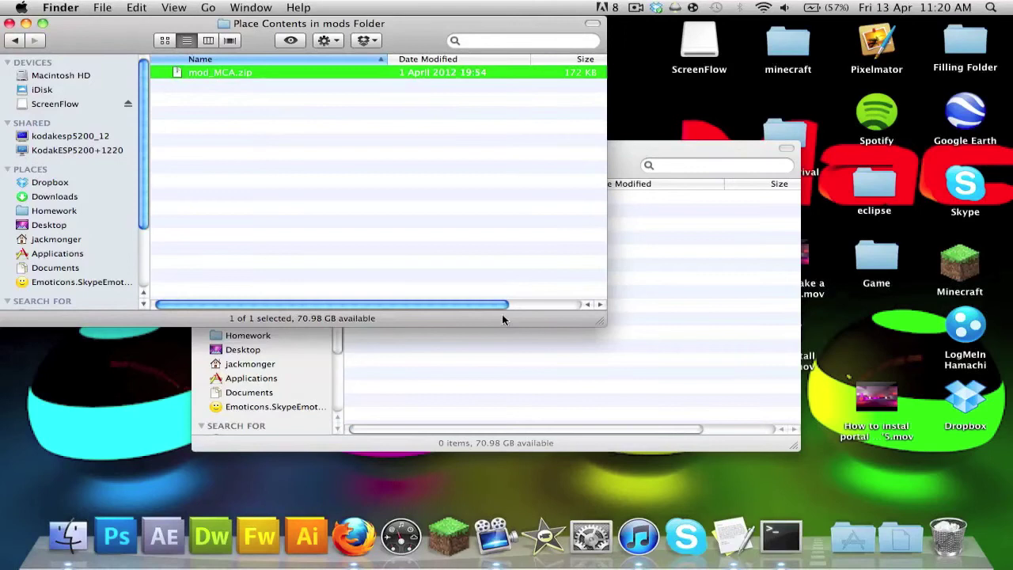
left_click(553, 384)
key("super+v")
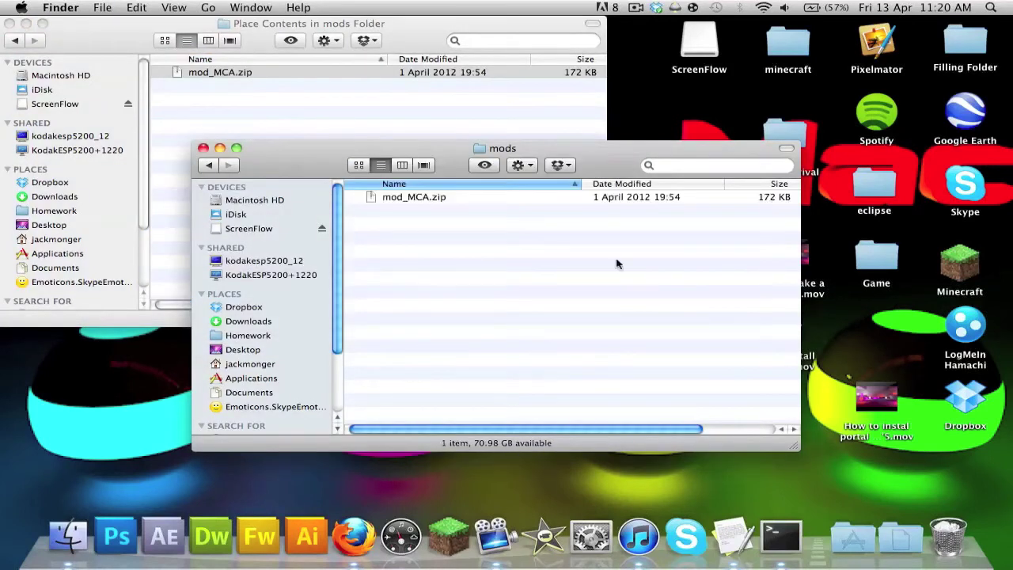
Launch Minecraft from the Dock, maximise the launcher and log in to the 1.2.5 menu
left_click(449, 526)
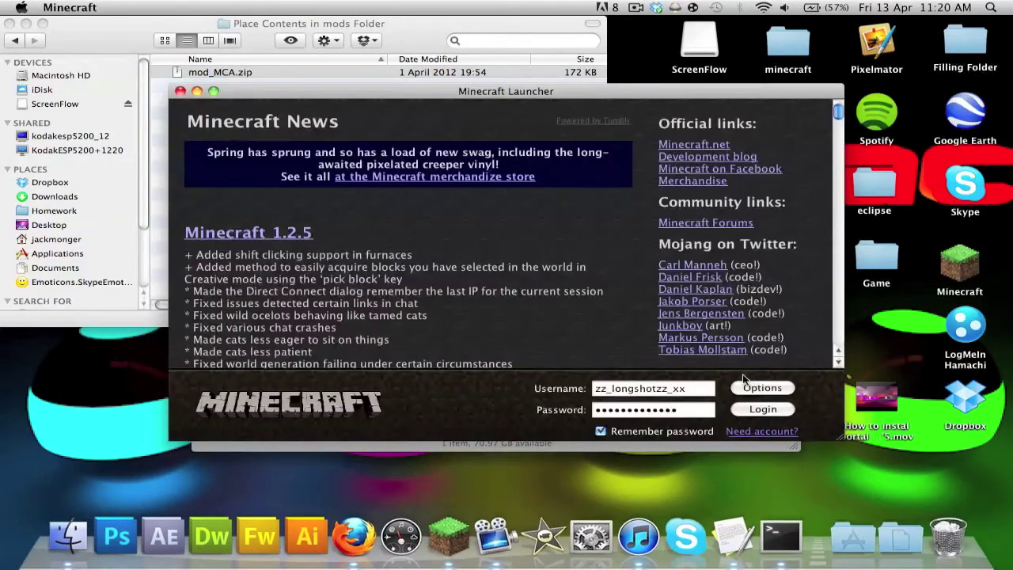
left_click(212, 91)
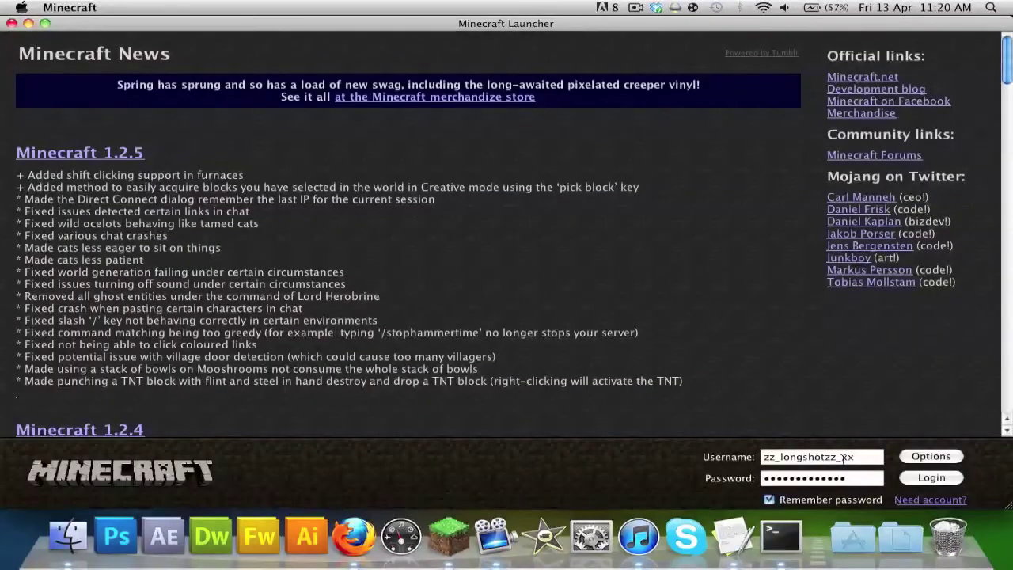
left_click(930, 478)
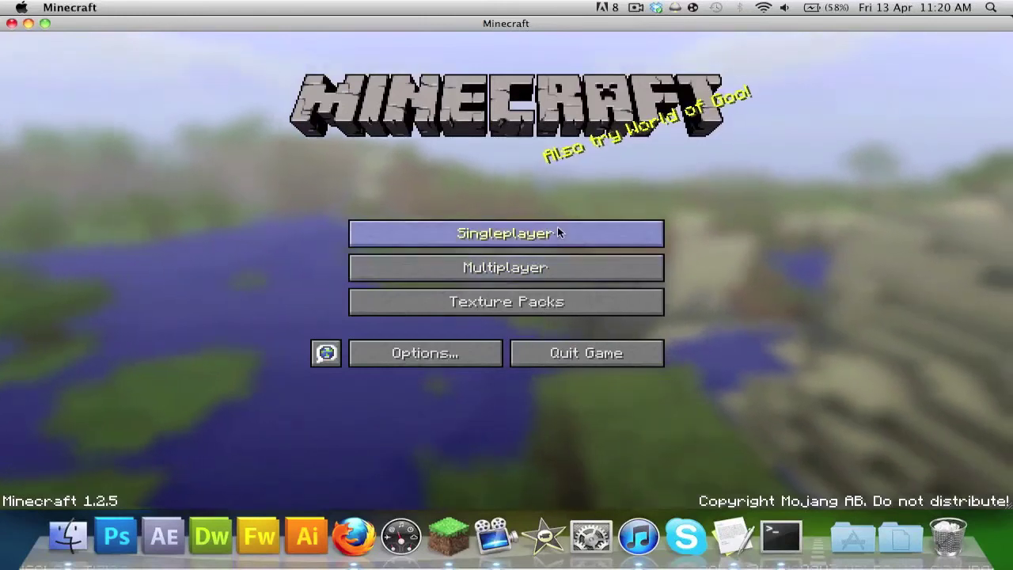
Create a new singleplayer world named 'mod spotlight' in Creative game mode
left_click(554, 231)
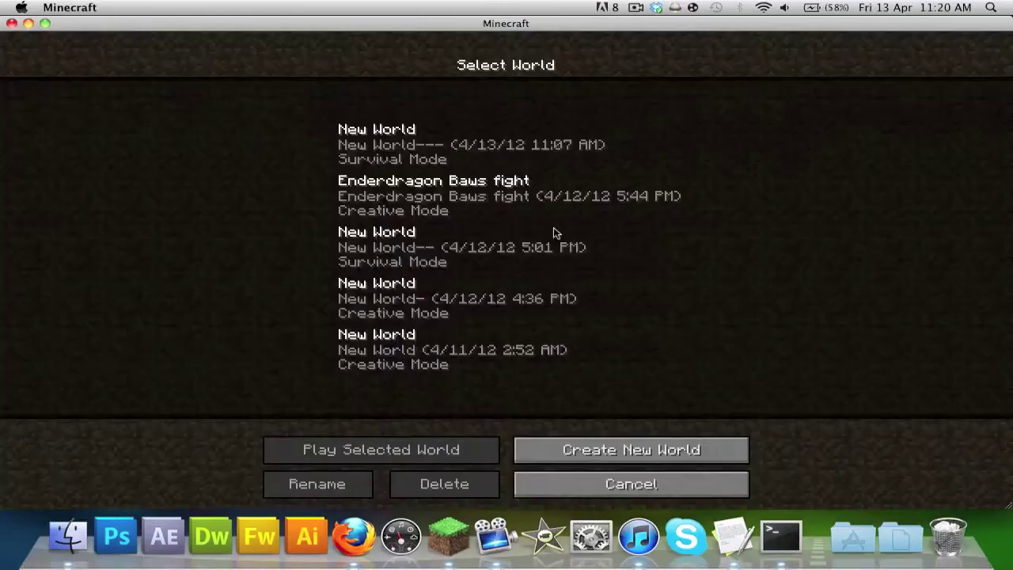
left_click(575, 450)
key("BackSpace")
key("BackSpace")
key("BackSpace")
key("BackSpace")
key("BackSpace")
key("BackSpace")
key("BackSpace")
key("BackSpace")
key("BackSpace")
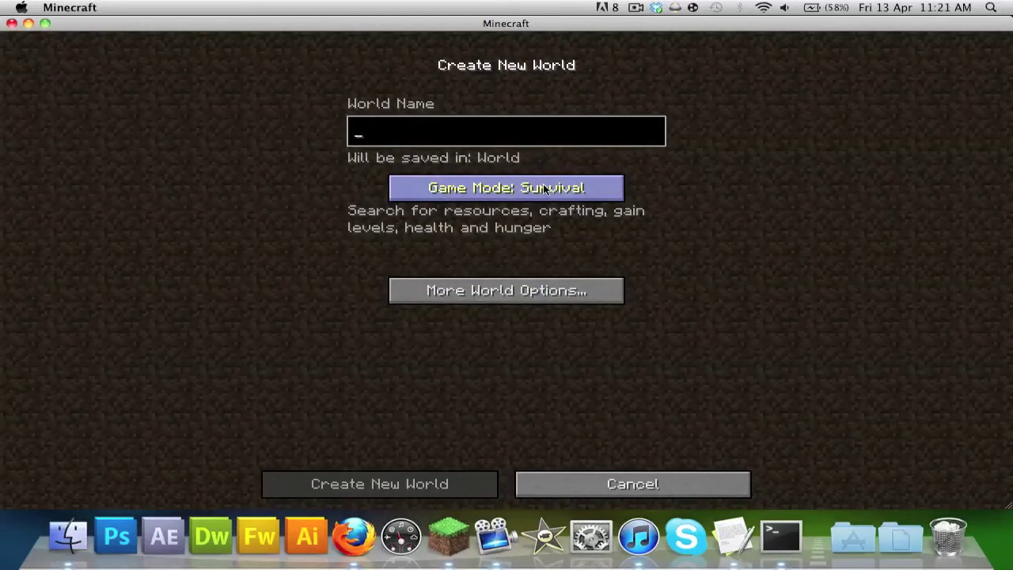
type("mod")
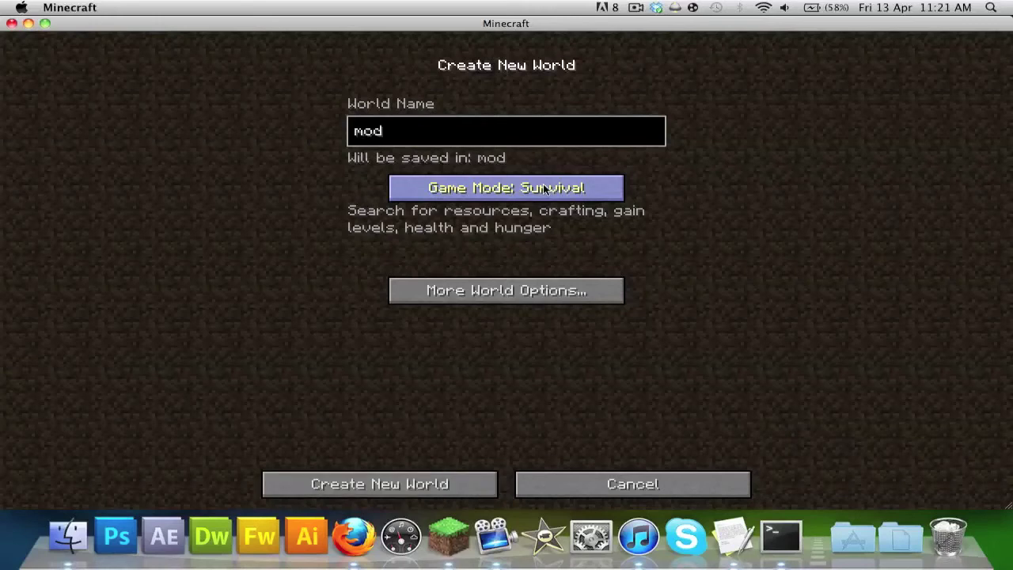
type(" spotlig")
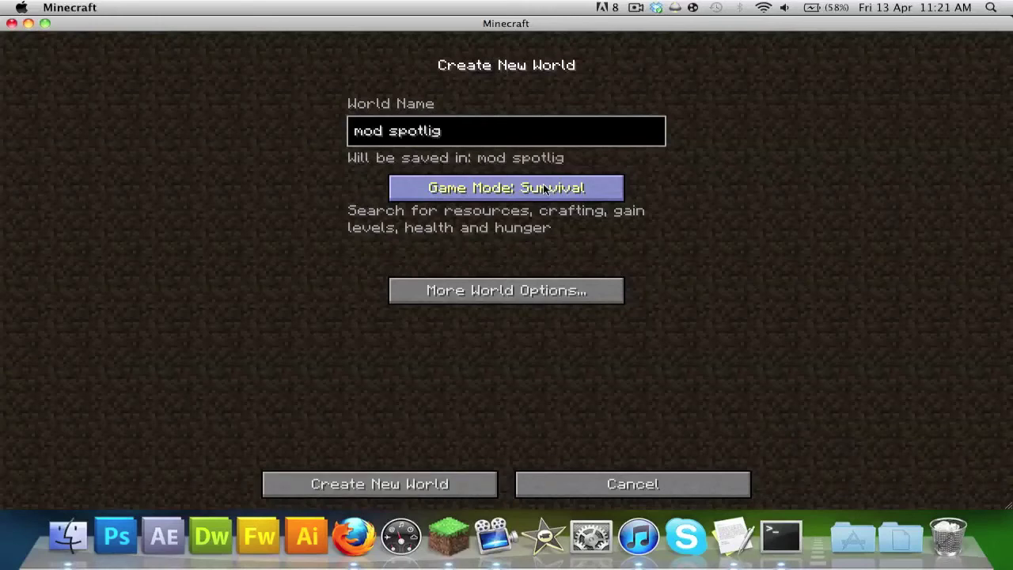
type("ht")
left_click(532, 187)
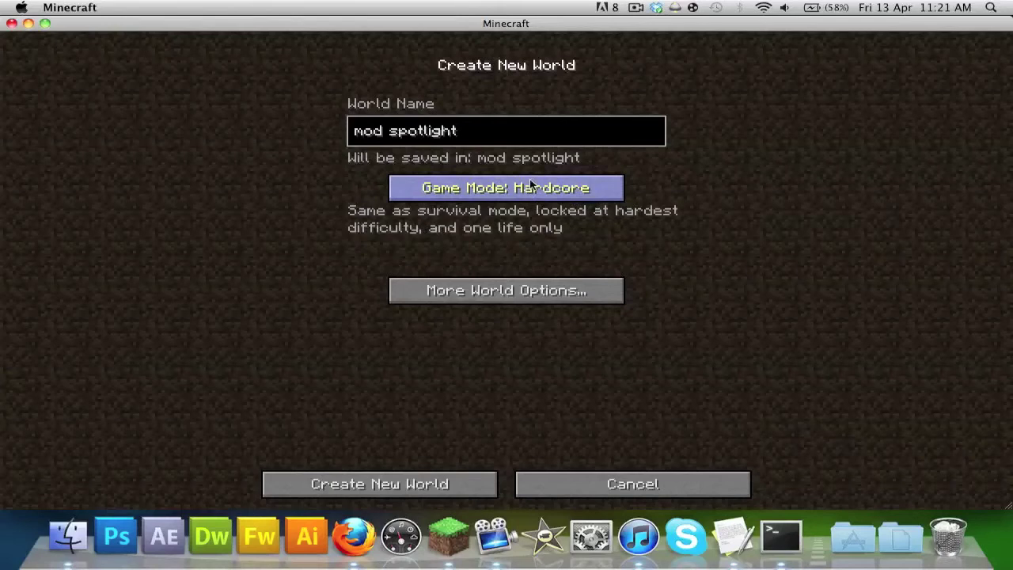
left_click(532, 187)
left_click(423, 477)
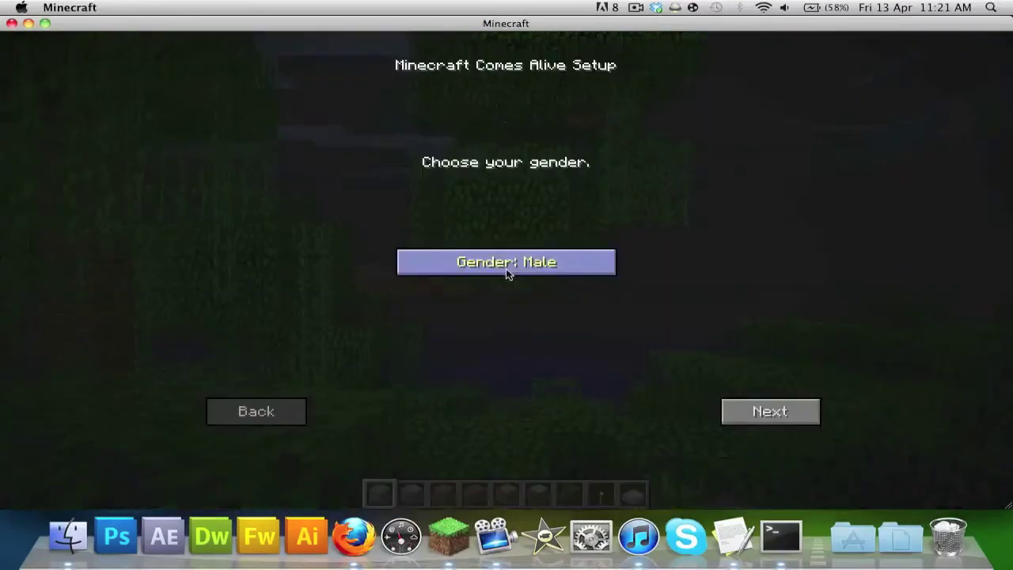
Set the Minecraft Comes Alive player gender to Female and continue
left_click(506, 263)
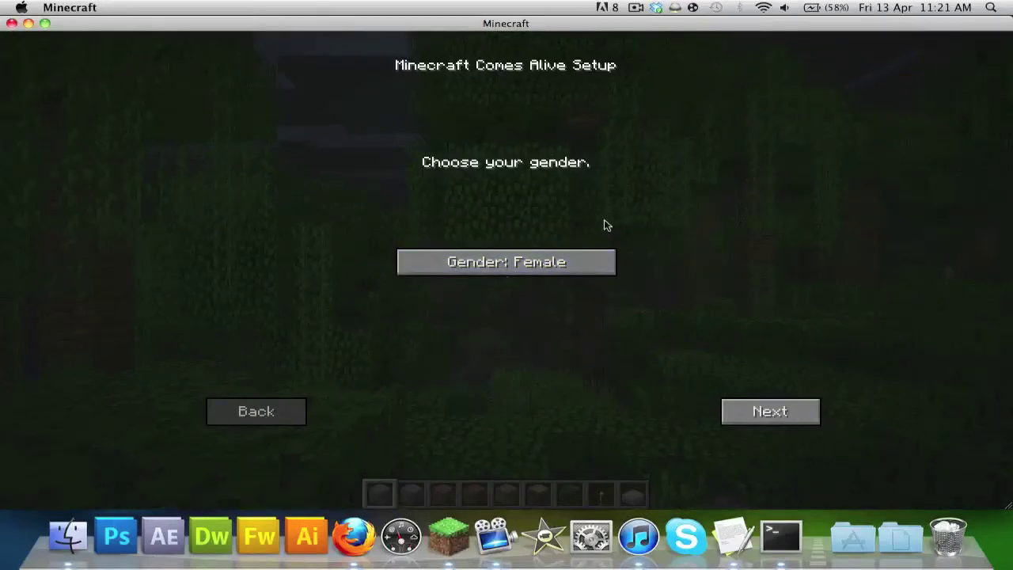
left_click(554, 255)
left_click(733, 408)
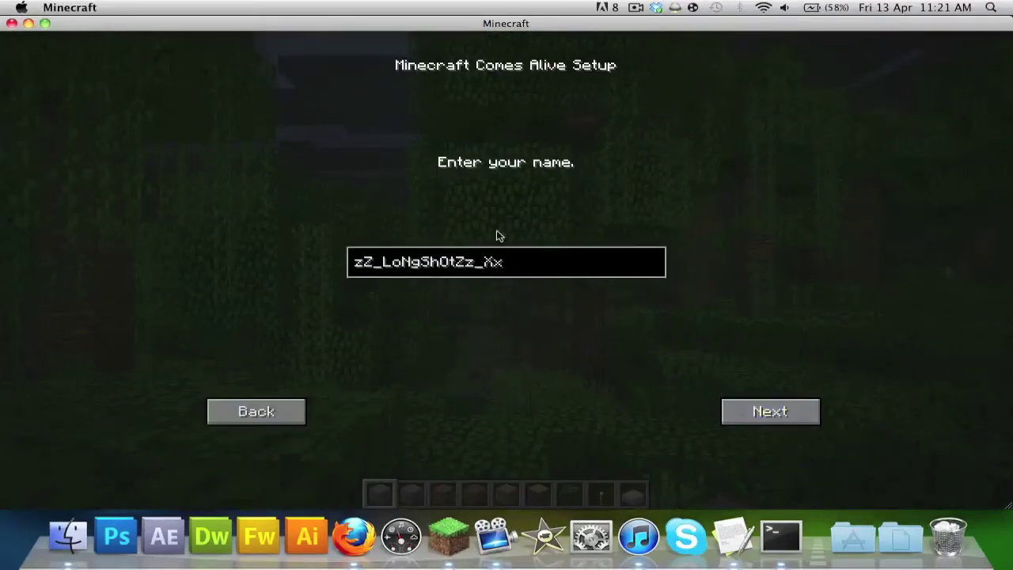
Replace the prefilled player name with a new one and finish setup
key("BackSpace")
key("BackSpace")
key("BackSpace")
key("BackSpace")
key("BackSpace")
key("BackSpace")
key("BackSpace")
key("BackSpace")
key("BackSpace")
key("BackSpace")
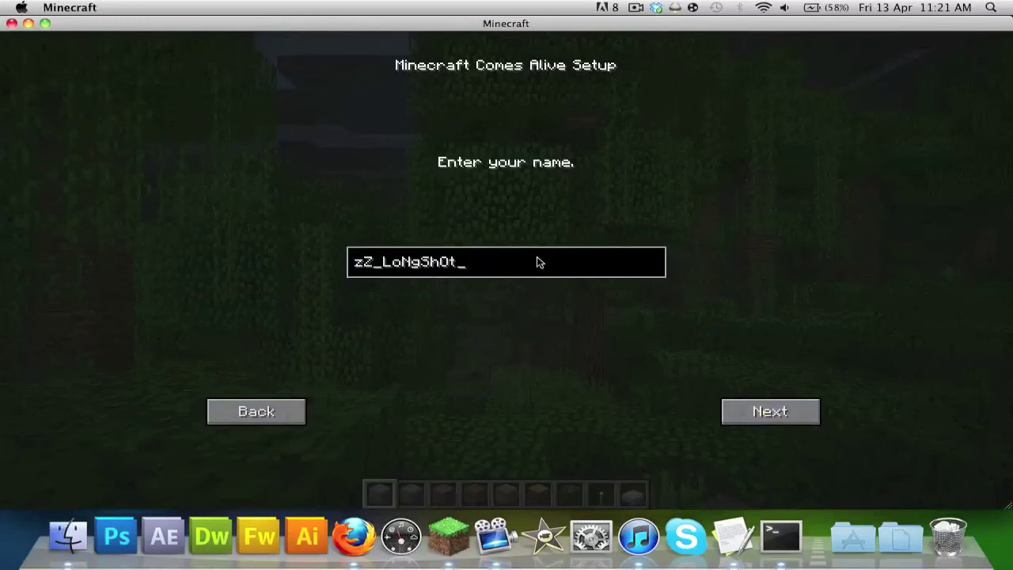
key("BackSpace")
key("BackSpace")
key("BackSpace")
key("BackSpace")
key("BackSpace")
key("BackSpace")
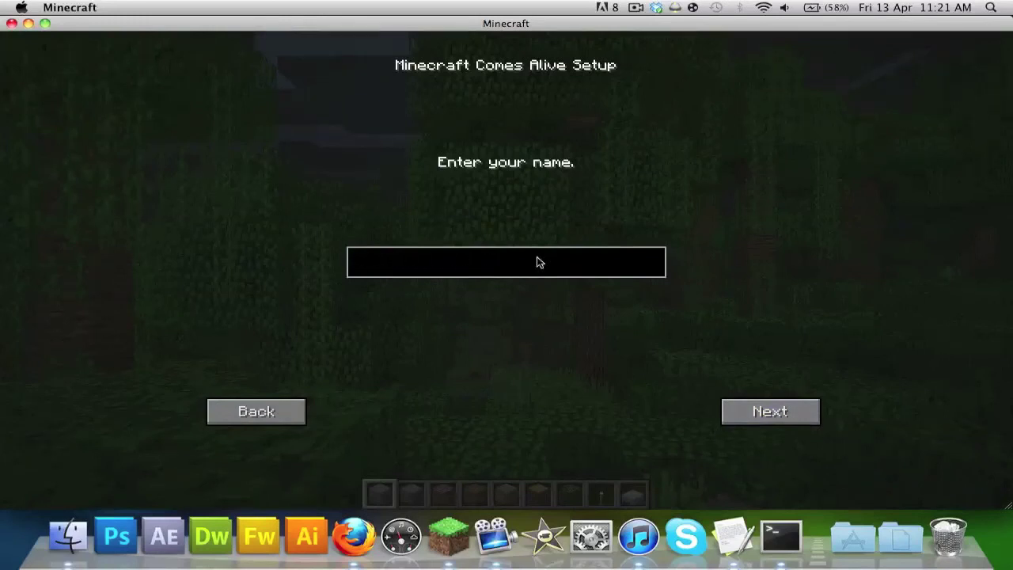
type("Jack")
left_click(766, 413)
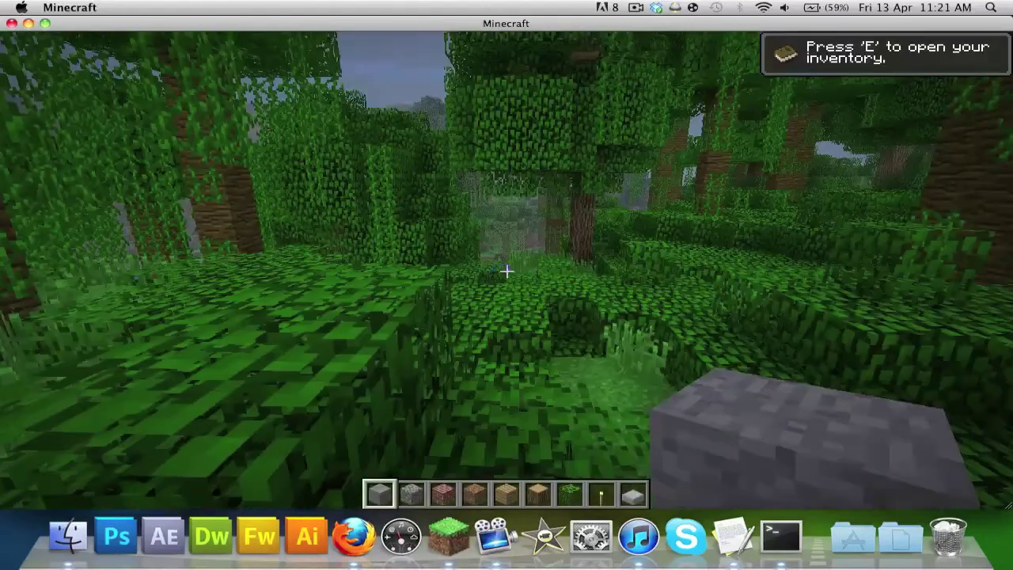
Walk forward with W through the jungle leaves to the water's edge
key("w")
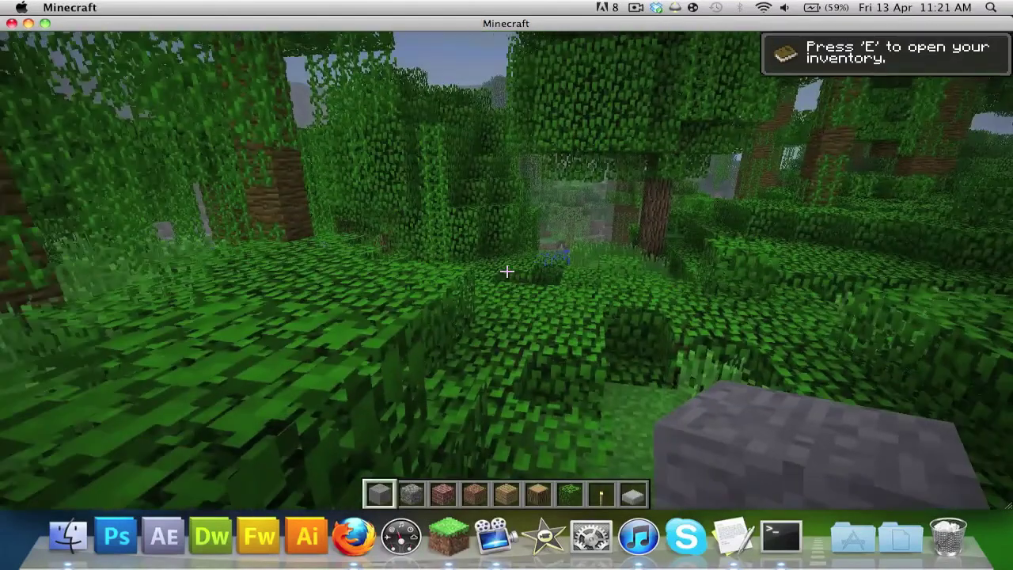
key("w")
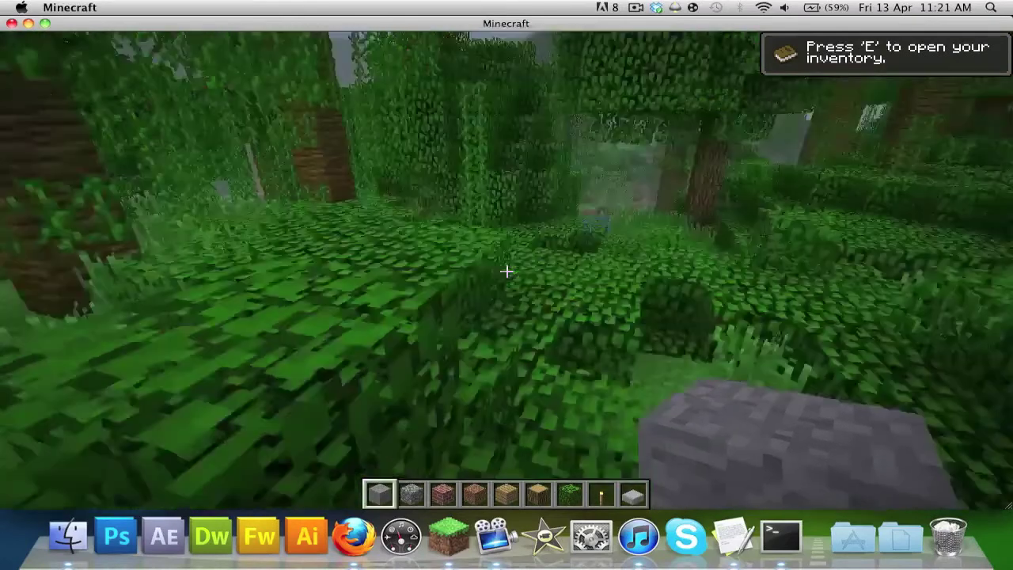
key("w")
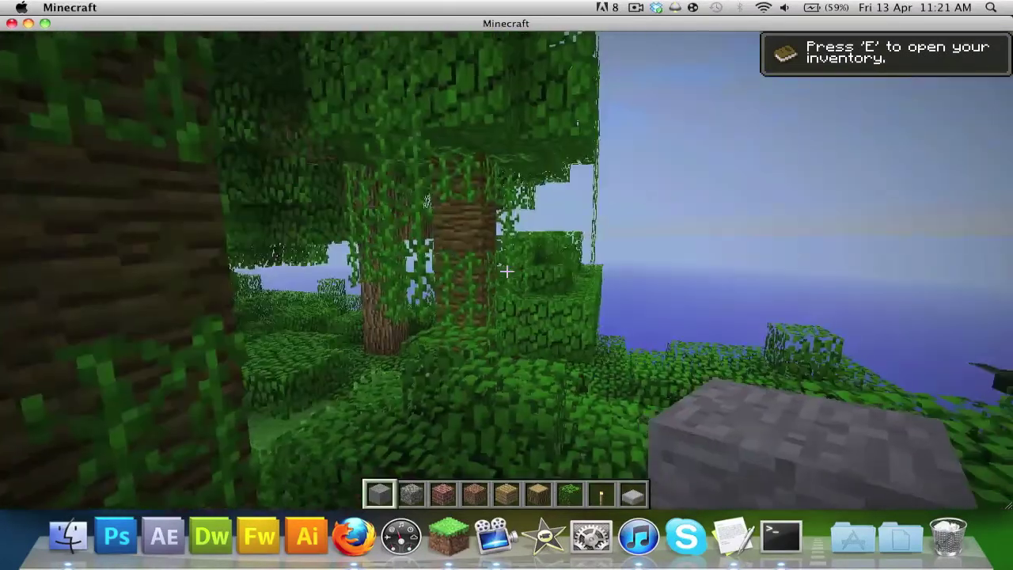
key("w")
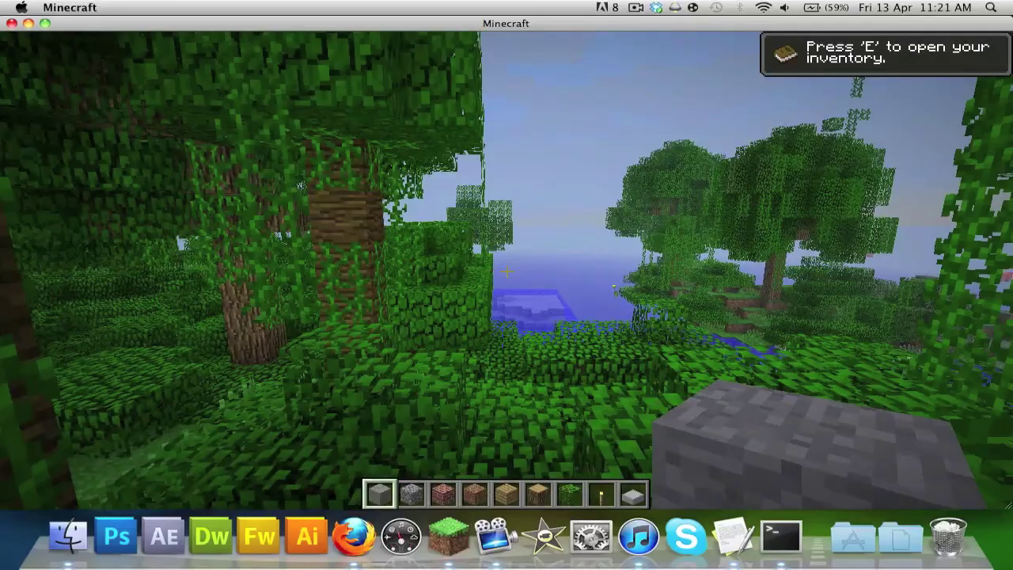
key("w")
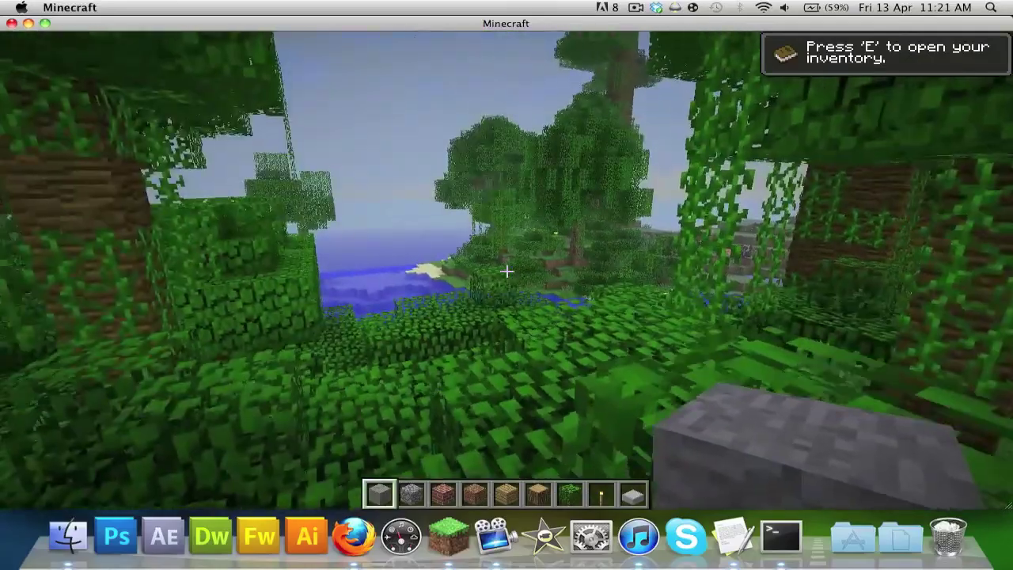
key("w")
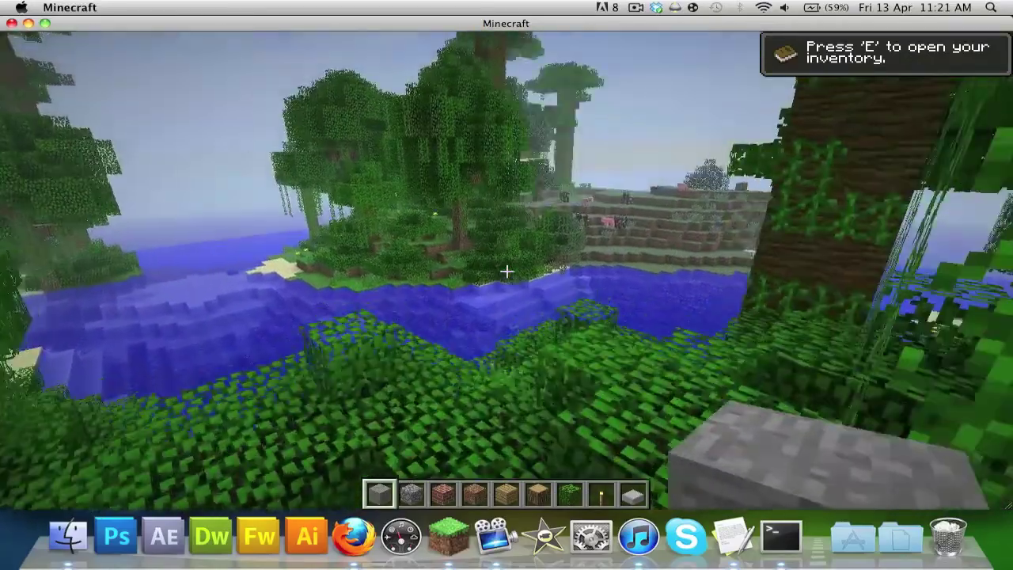